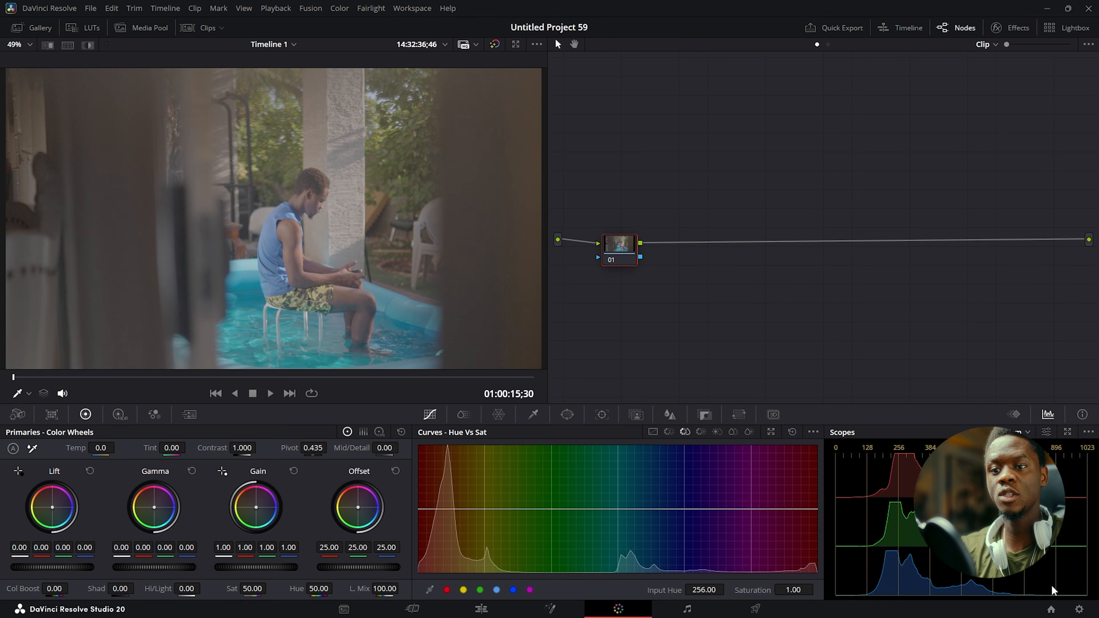
Review the color science, timeline color space and output color space in the project's color management settings.
{"action": "left_click", "coordinate": [1079, 609]}
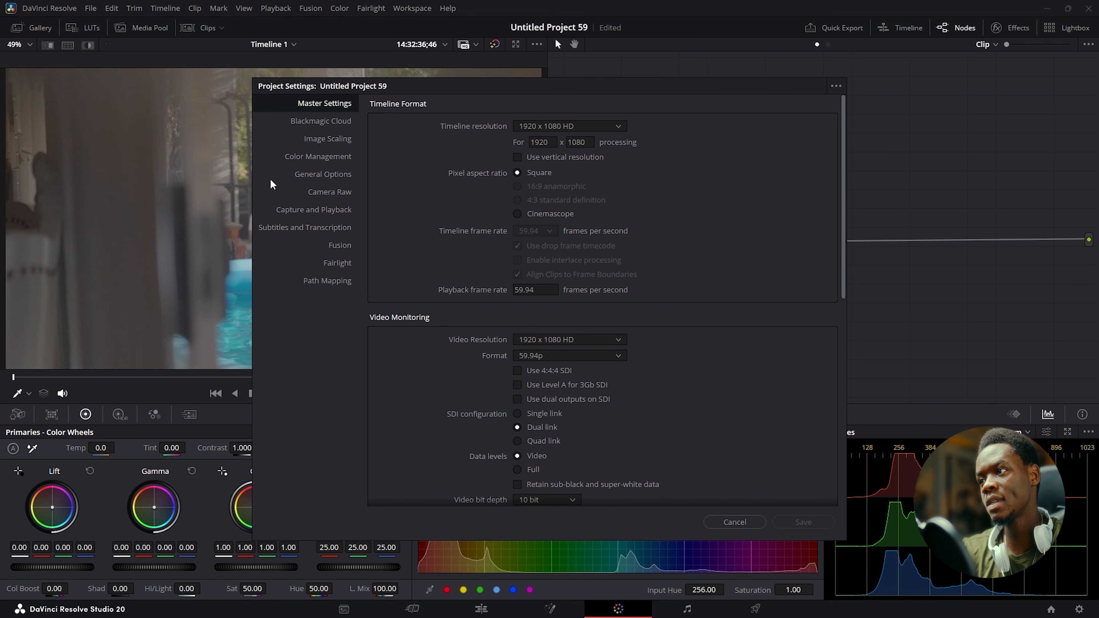
{"action": "left_click", "coordinate": [313, 157]}
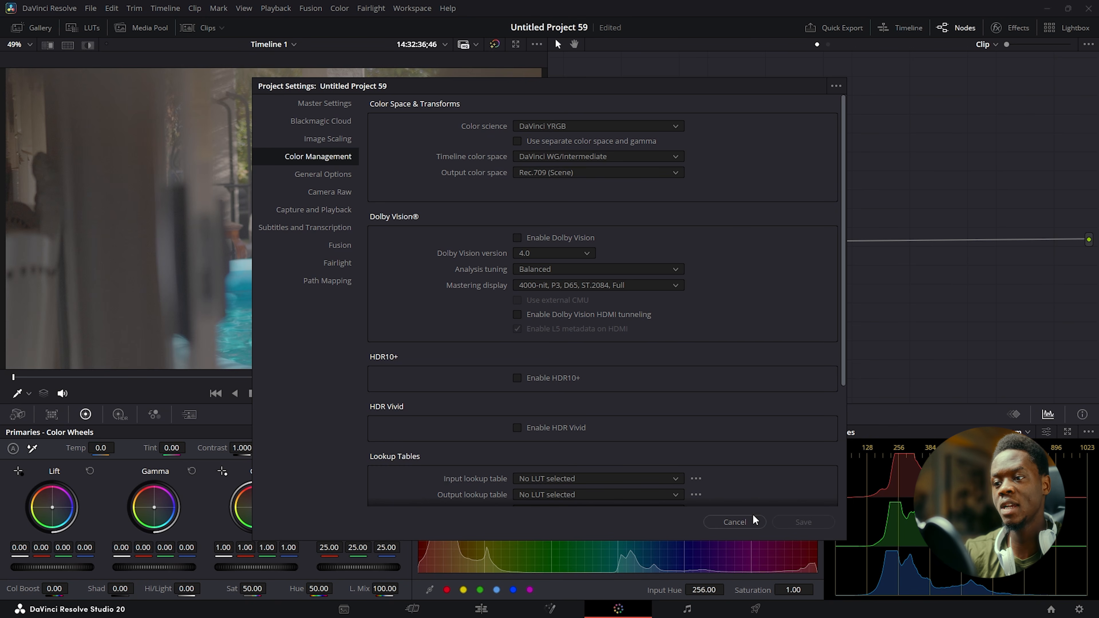
{"action": "left_click", "coordinate": [734, 522]}
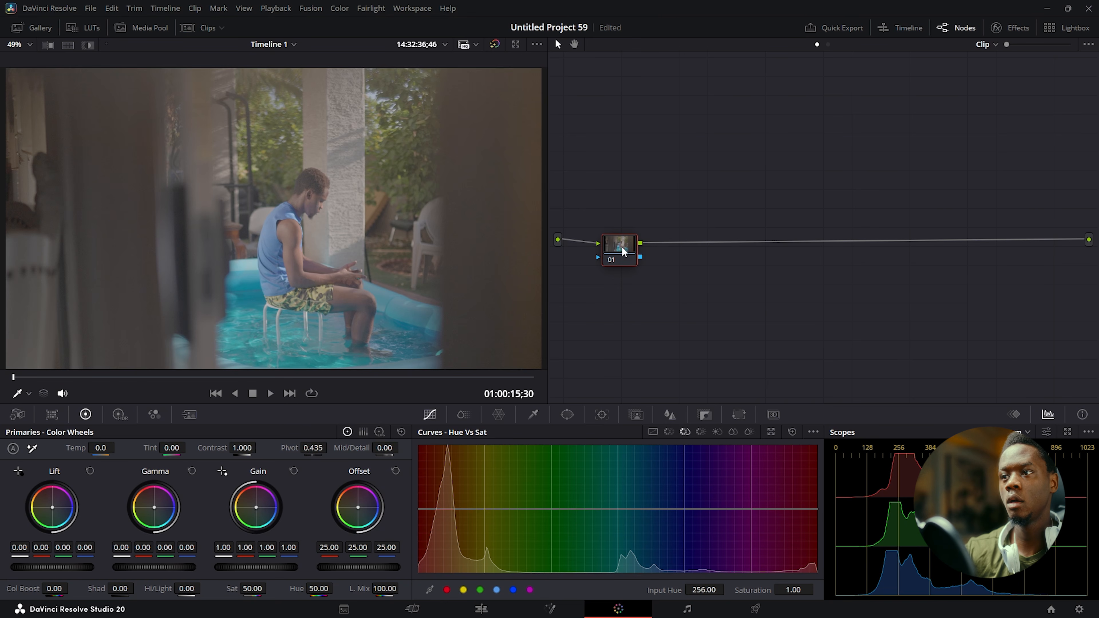
Add five serial nodes after node 01 to build a six-node chain.
{"action": "left_click_drag", "start_coordinate": [617, 251], "coordinate": [624, 228]}
{"action": "right_click", "coordinate": [624, 221]}
{"action": "left_click", "coordinate": [669, 168]}
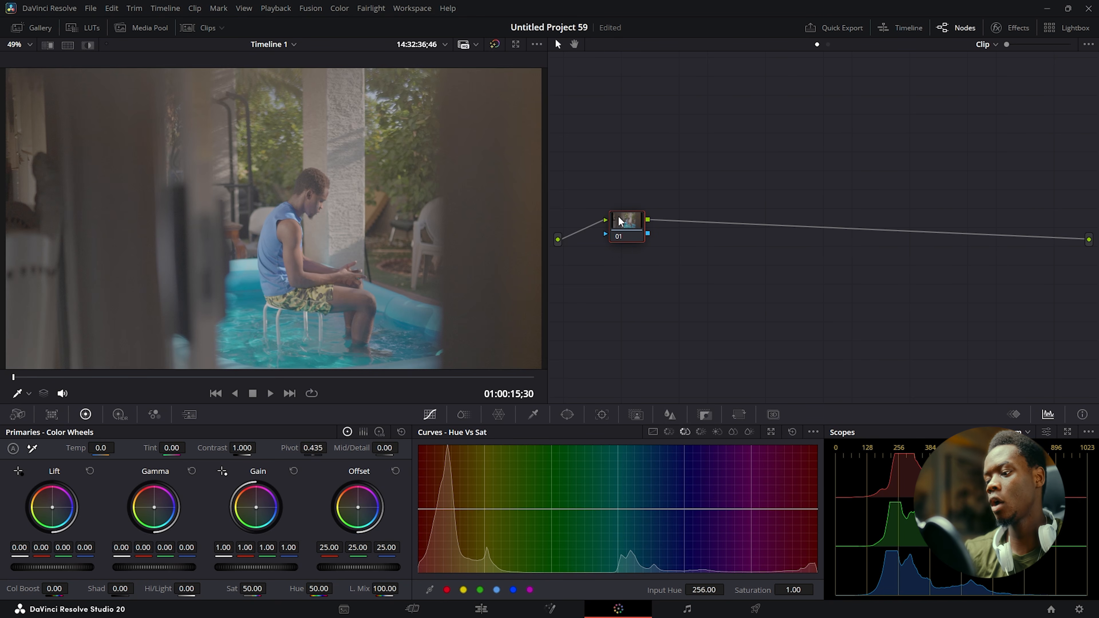
{"action": "key", "text": "alt+s"}
{"action": "key", "text": "alt+s"}
{"action": "key", "text": "alt+s"}
{"action": "key", "text": "alt+s"}
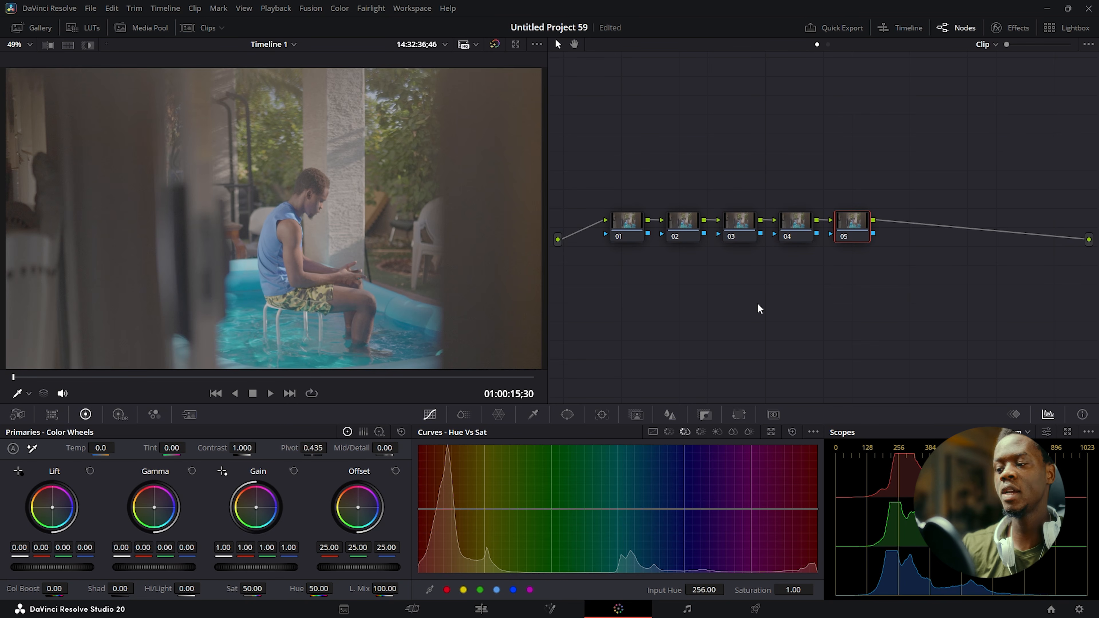
{"action": "key", "text": "alt+s"}
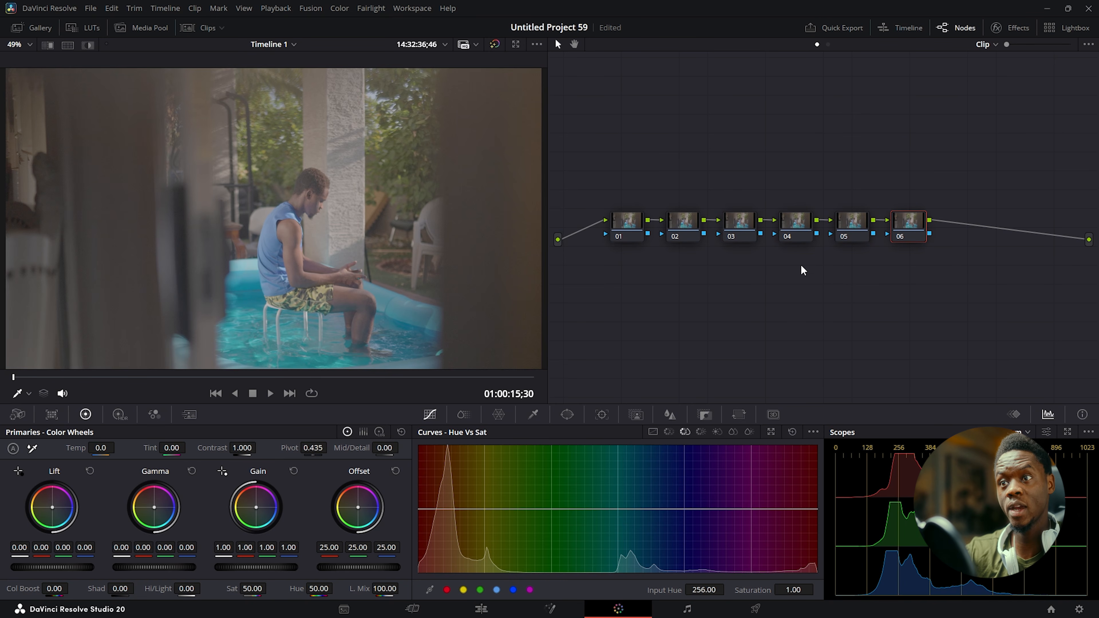
Arrange the node chain in two rows, with nodes 01 to 03 above nodes 04 to 06.
{"action": "mouse_move", "coordinate": [800, 264]}
{"action": "left_mouse_down"}
{"action": "mouse_move", "coordinate": [951, 225]}
{"action": "mouse_move", "coordinate": [913, 198]}
{"action": "mouse_move", "coordinate": [918, 236]}
{"action": "mouse_move", "coordinate": [820, 300]}
{"action": "mouse_move", "coordinate": [747, 301]}
{"action": "left_mouse_up"}
{"action": "left_click_drag", "start_coordinate": [594, 155], "coordinate": [762, 341]}
{"action": "left_click_drag", "start_coordinate": [736, 286], "coordinate": [831, 250]}
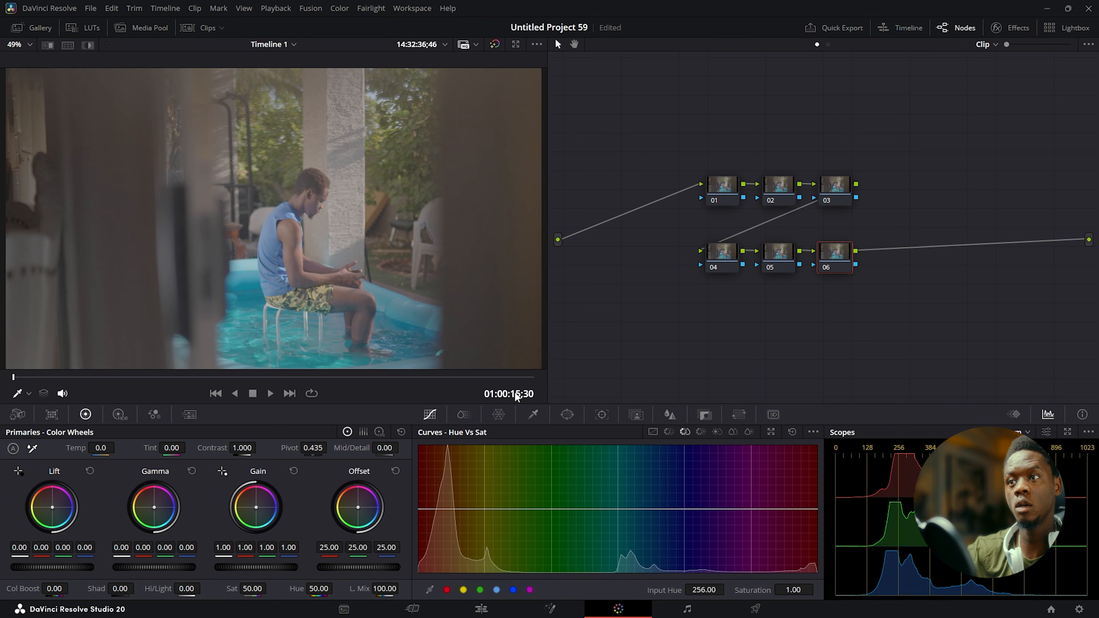
Apply the Color Space Transform effect to node 01.
{"action": "left_click", "coordinate": [717, 186]}
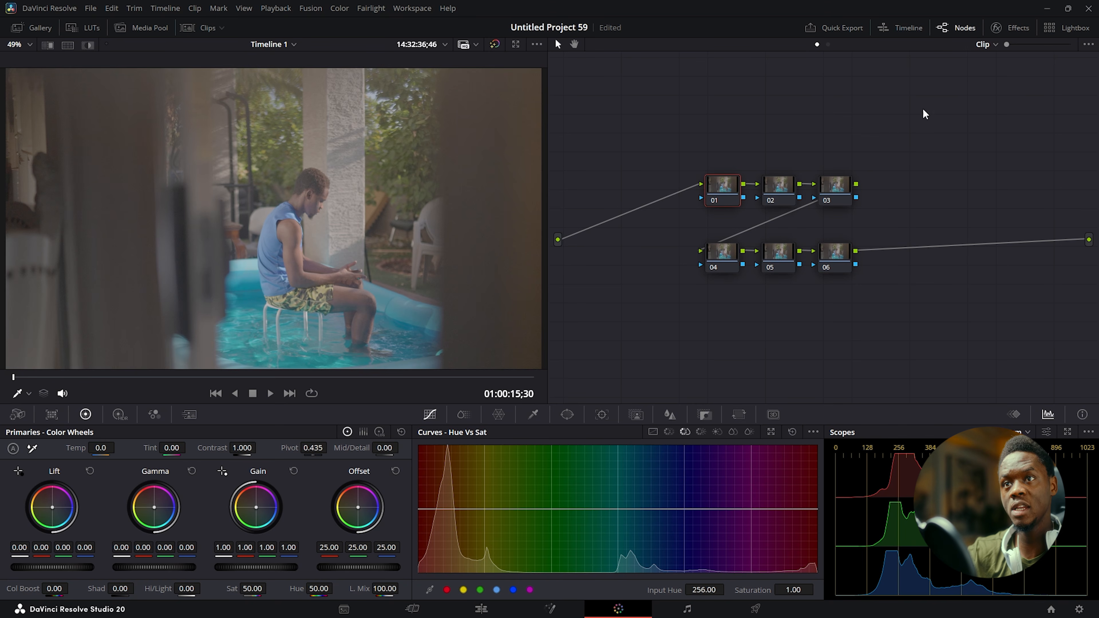
{"action": "left_click", "coordinate": [1012, 27]}
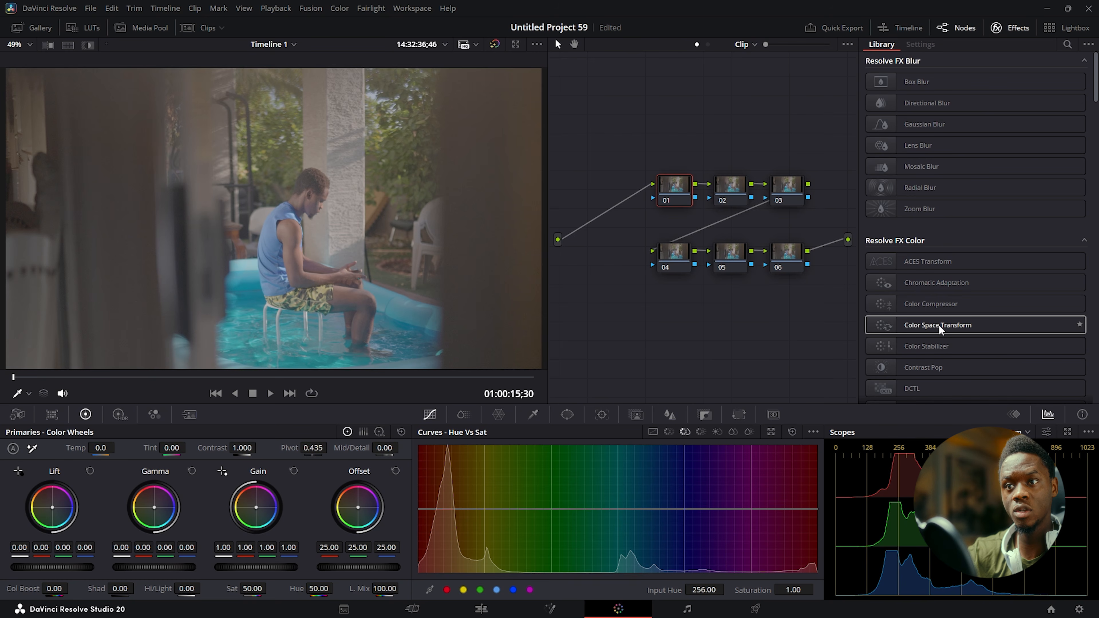
{"action": "left_click_drag", "start_coordinate": [938, 324], "coordinate": [681, 187]}
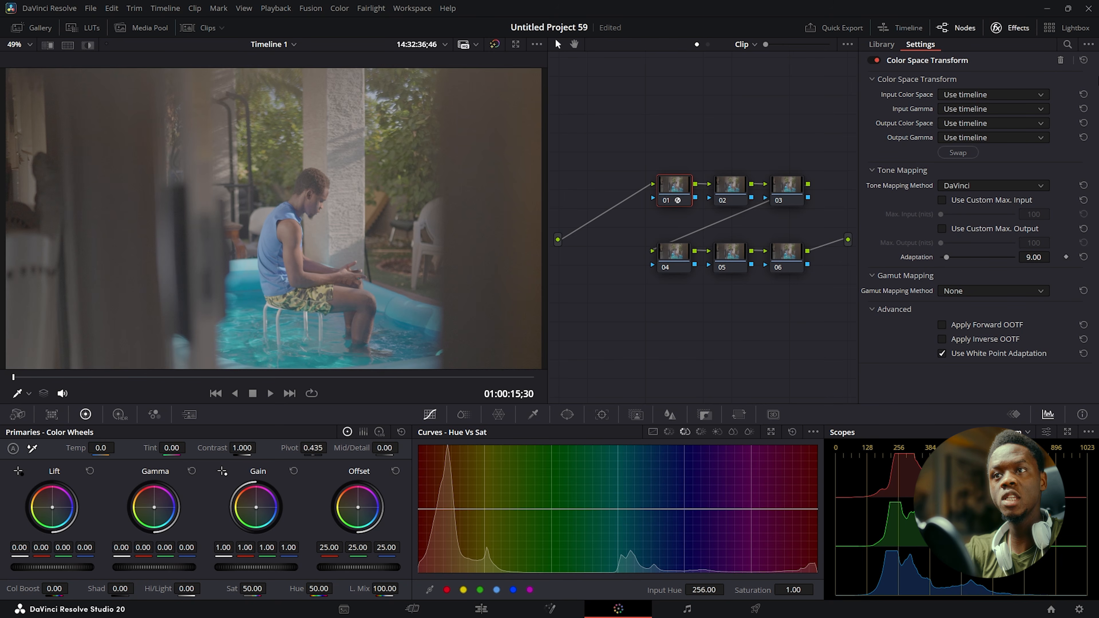
Set the input color space of node 01's Color Space Transform to Sony S-Gamut3.Cine.
{"action": "left_click", "coordinate": [960, 94]}
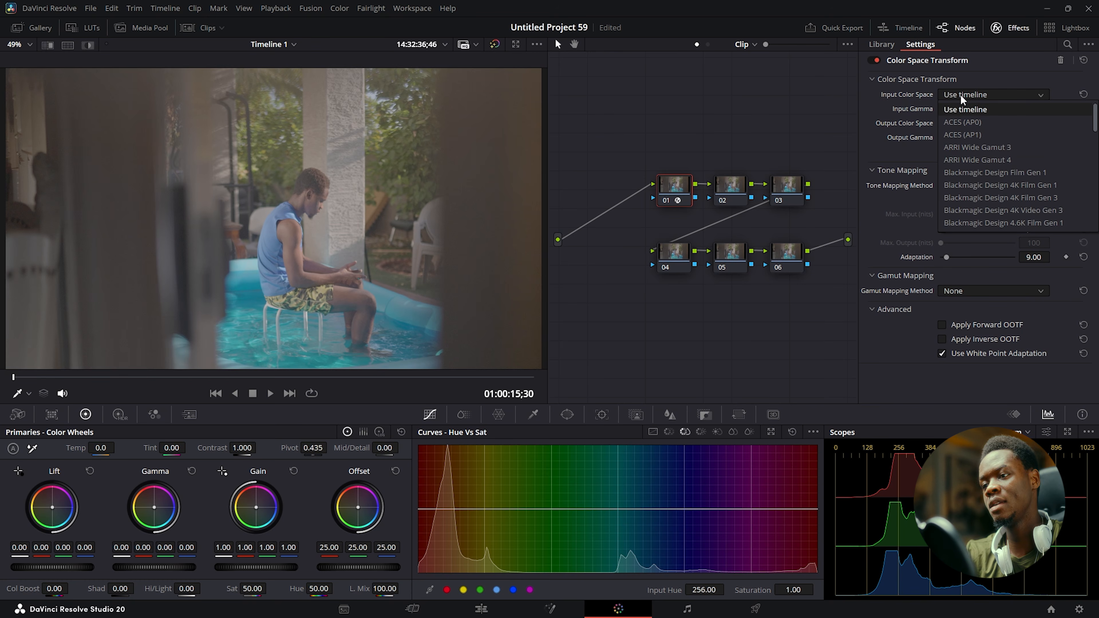
{"action": "key", "text": "s"}
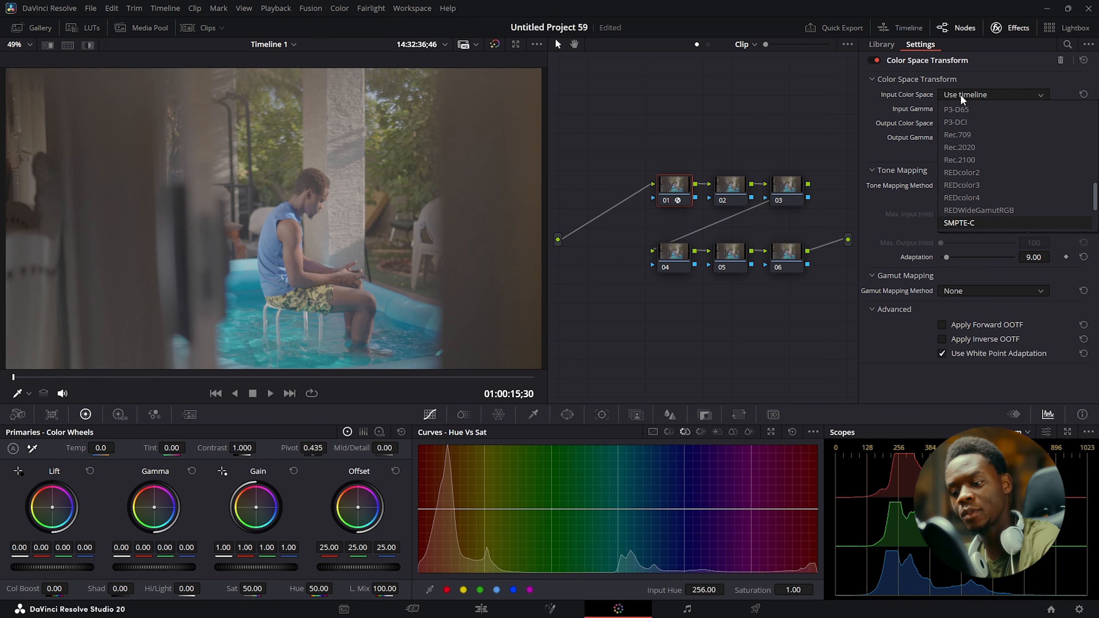
{"action": "key", "text": "s"}
{"action": "key", "text": "s"}
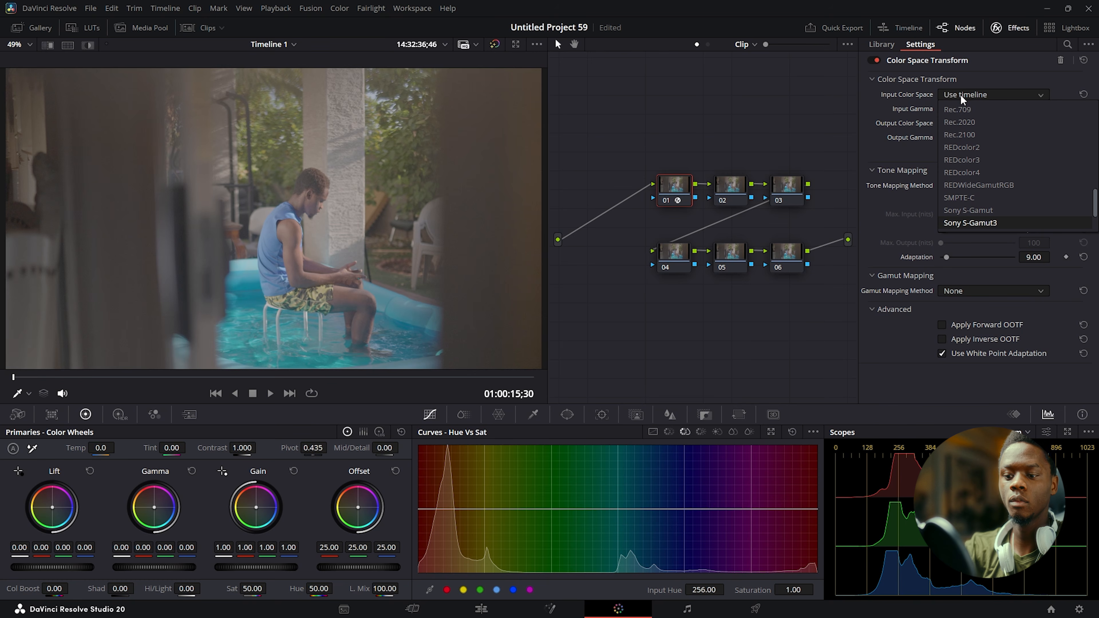
{"action": "key", "text": "s"}
{"action": "key", "text": "Return"}
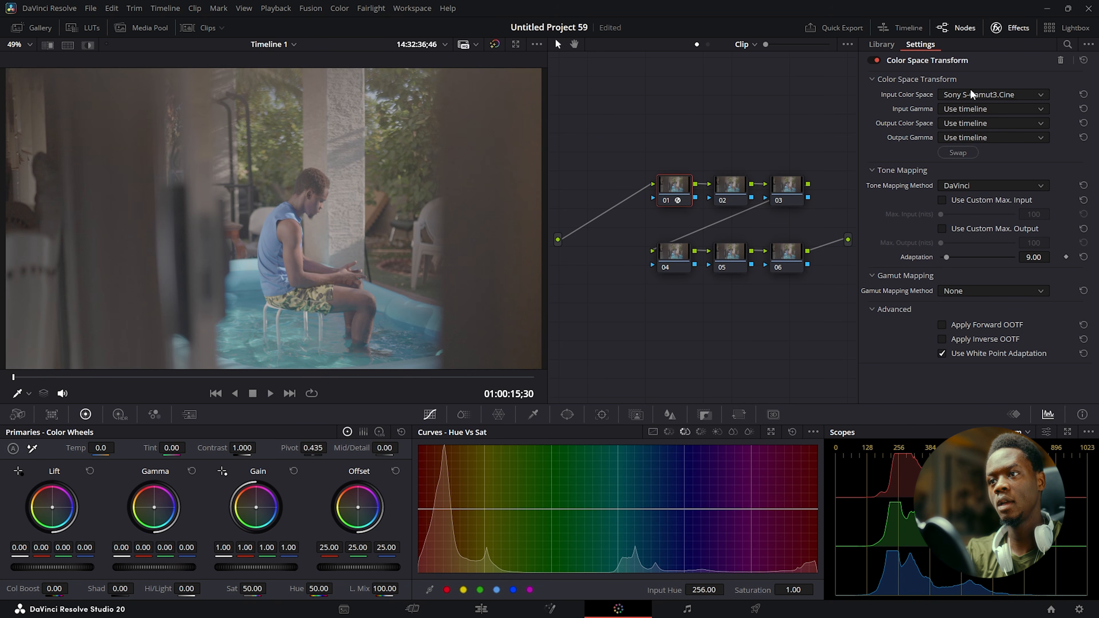
Set the input gamma of node 01's Color Space Transform to Sony S-Log3.
{"action": "left_click", "coordinate": [970, 108]}
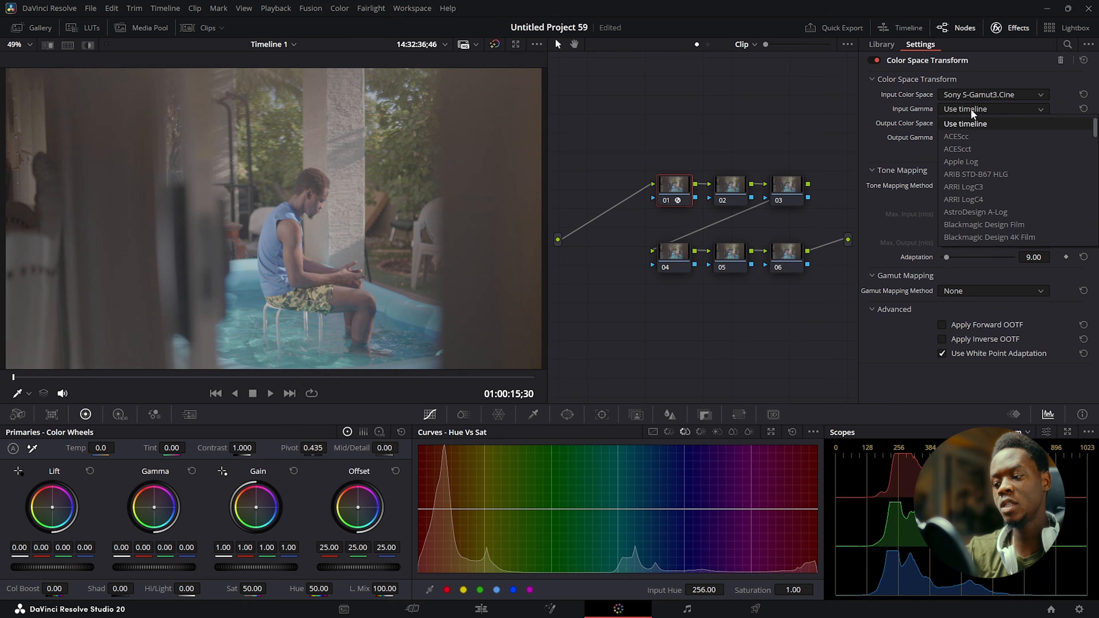
{"action": "key", "text": "s"}
{"action": "key", "text": "s"}
{"action": "key", "text": "s"}
{"action": "key", "text": "s"}
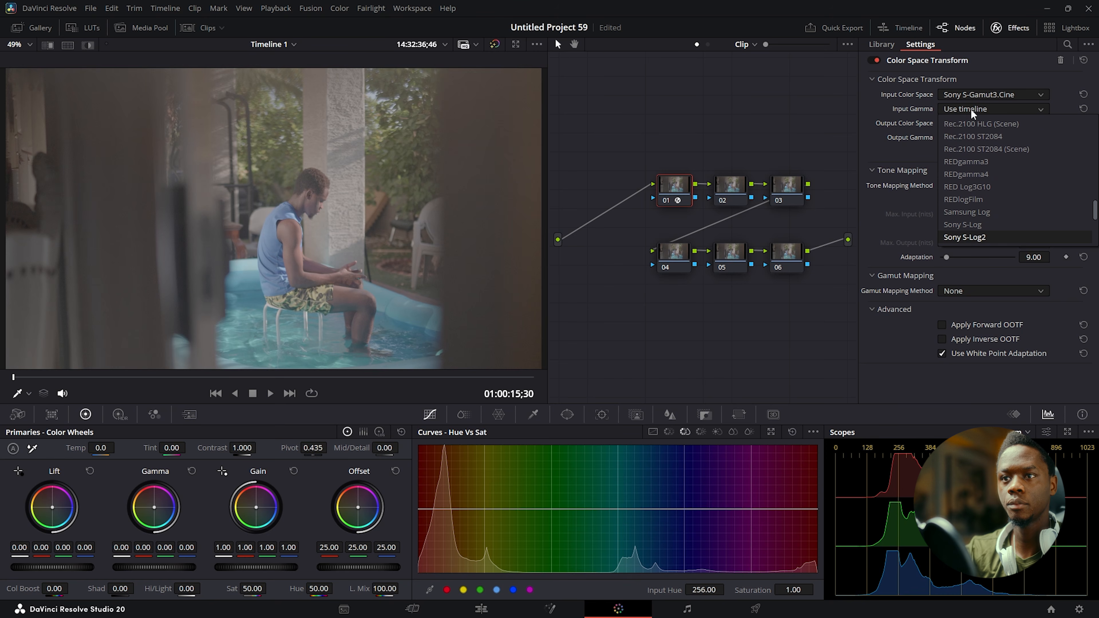
{"action": "key", "text": "Return"}
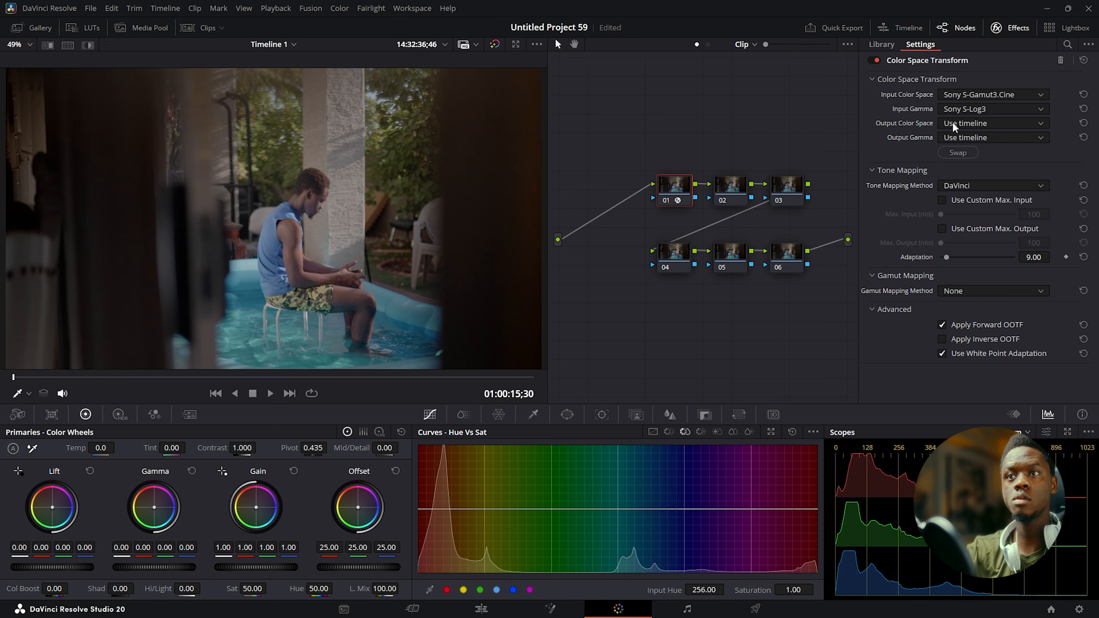
Recheck the timeline color space in the project settings before choosing node 01's output color space.
{"action": "left_click", "coordinate": [964, 124]}
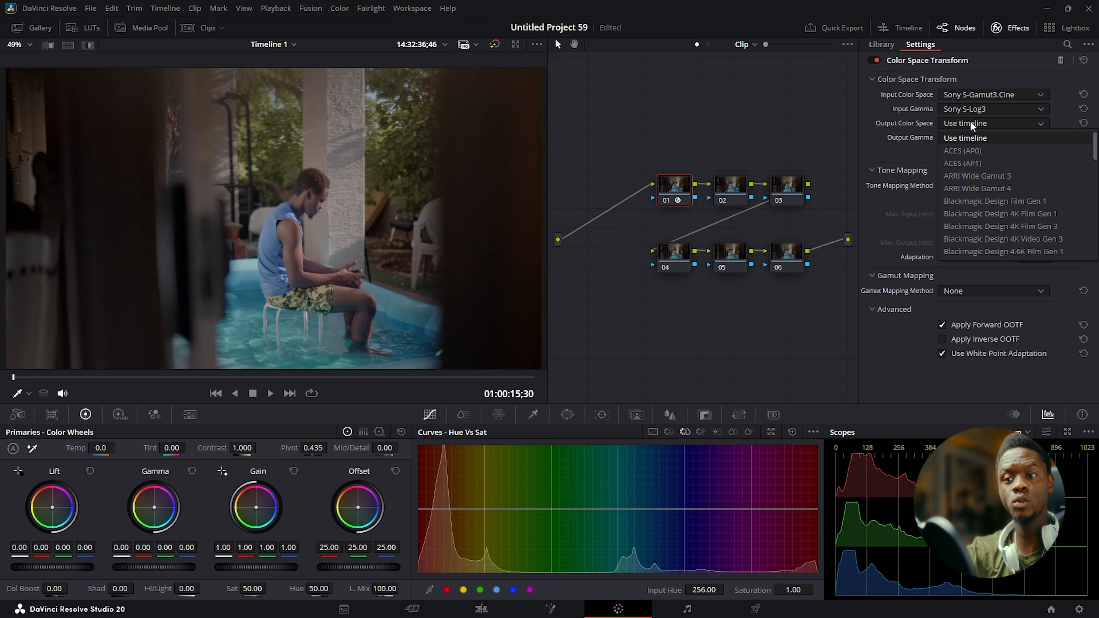
{"action": "left_click", "coordinate": [1083, 607]}
{"action": "left_click", "coordinate": [1081, 609]}
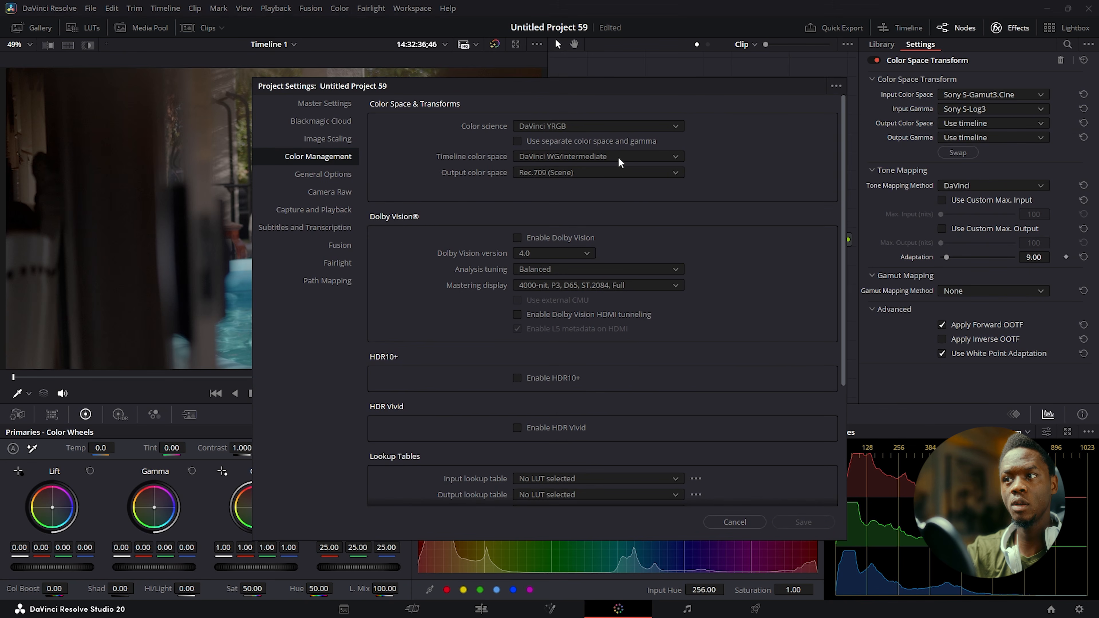
{"action": "left_click", "coordinate": [734, 522]}
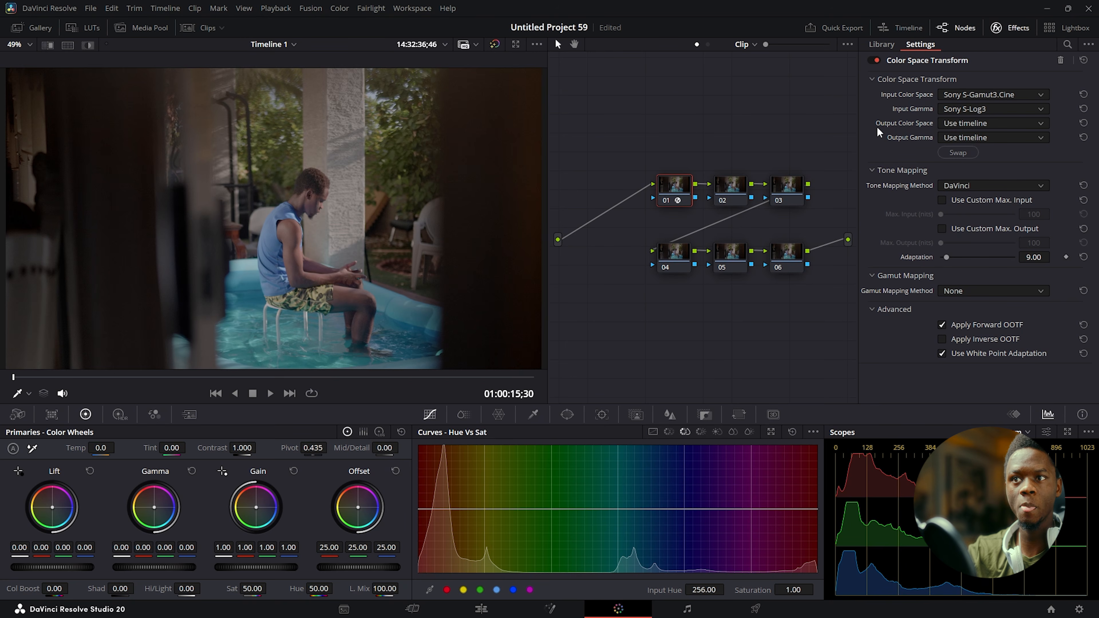
Set node 01's output color space to DaVinci Wide Gamut and its output gamma to DaVinci Intermediate.
{"action": "left_click", "coordinate": [973, 124]}
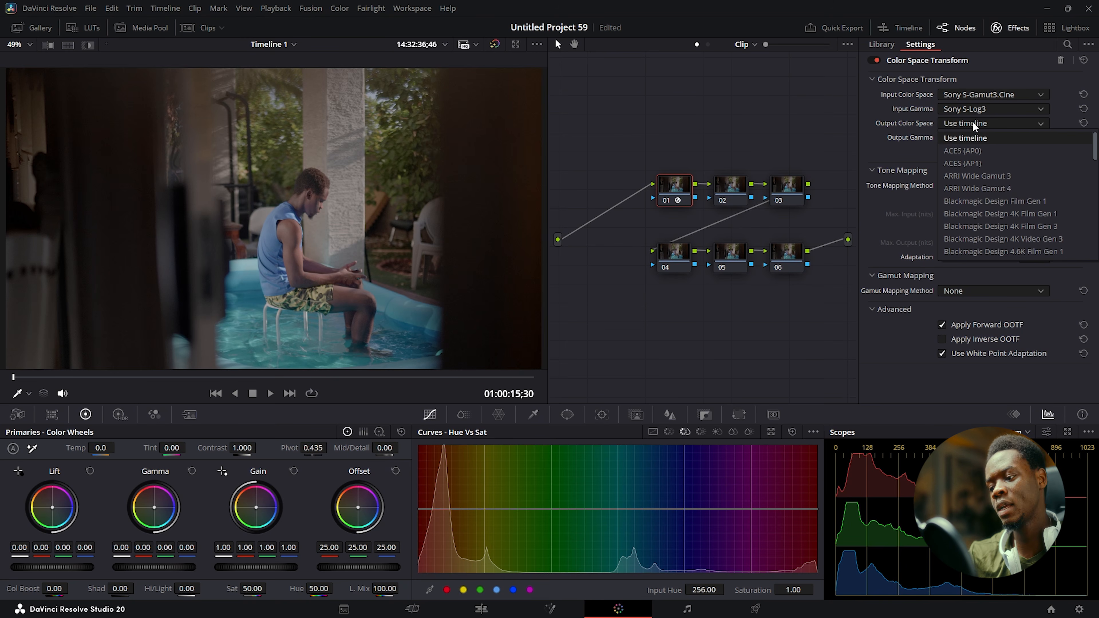
{"action": "key", "text": "d"}
{"action": "key", "text": "Return"}
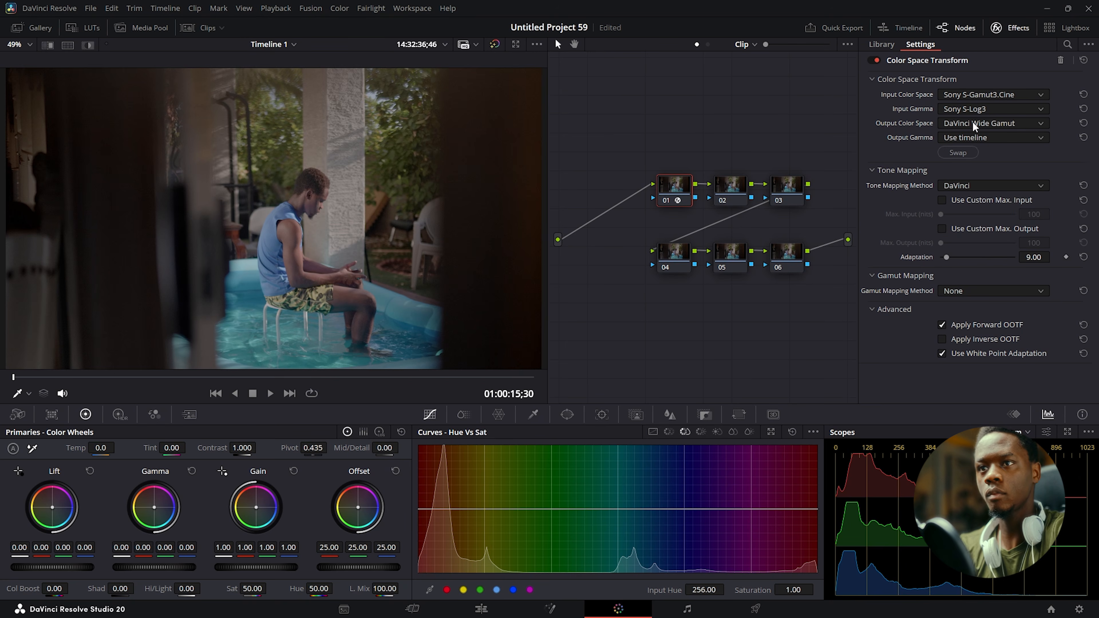
{"action": "left_click", "coordinate": [982, 139]}
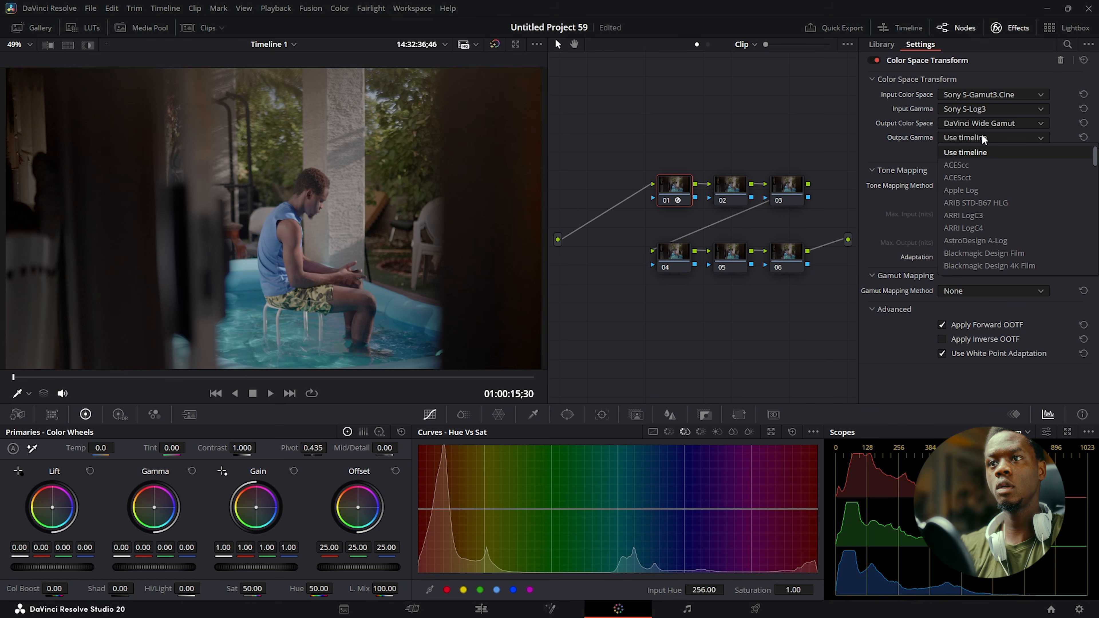
{"action": "key", "text": "d"}
{"action": "key", "text": "Return"}
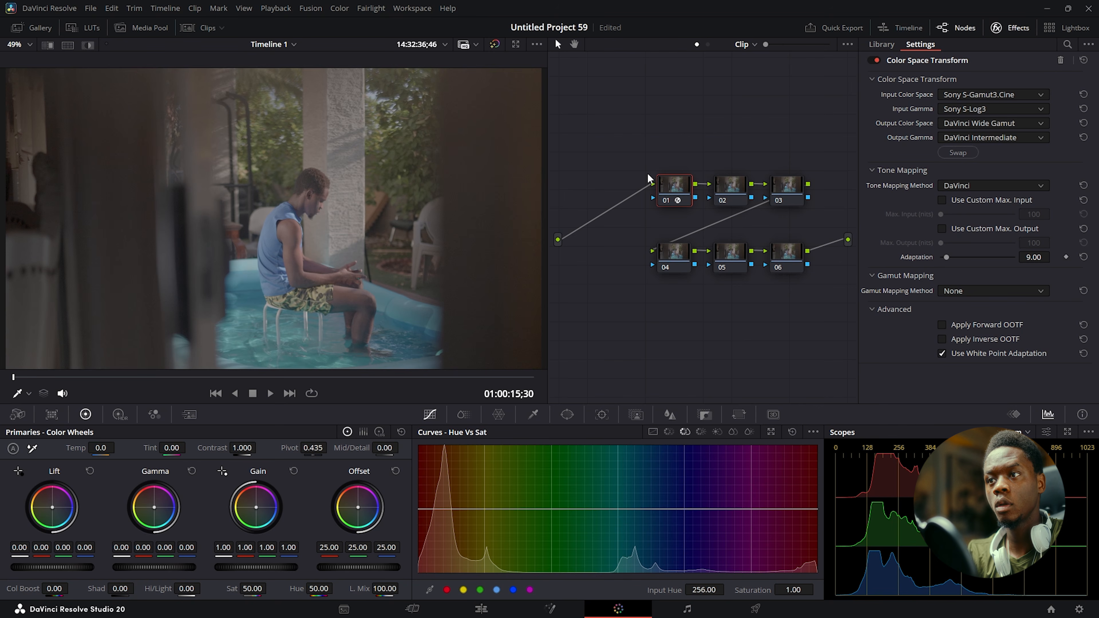
Apply a Color Space Transform effect to node 05 and compare its settings with those of node 01.
{"action": "left_click", "coordinate": [741, 252]}
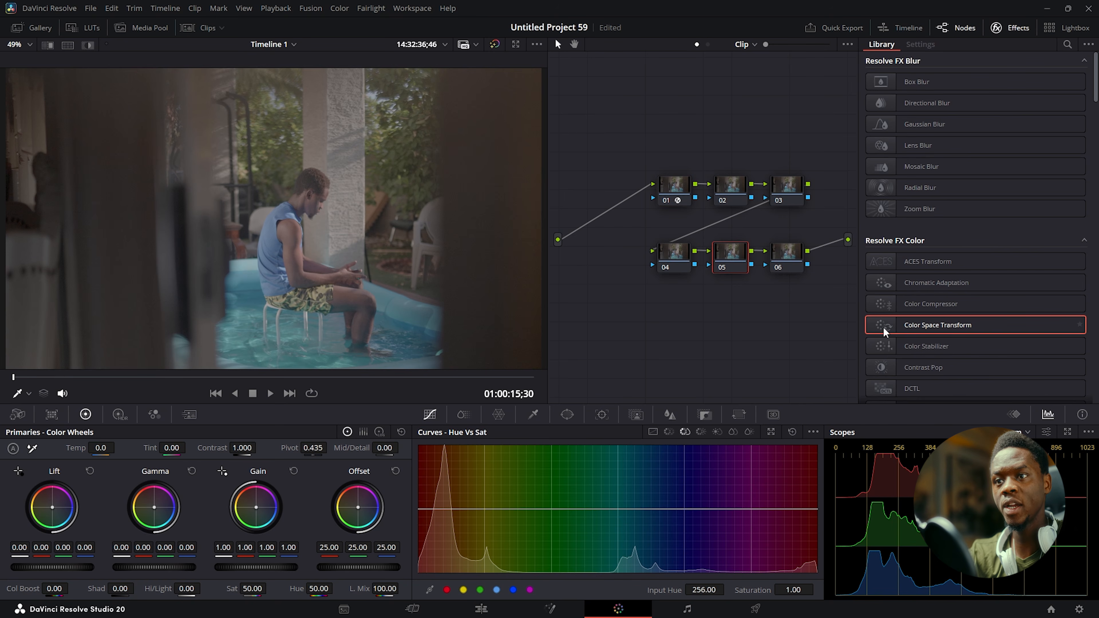
{"action": "left_click_drag", "start_coordinate": [930, 326], "coordinate": [734, 257]}
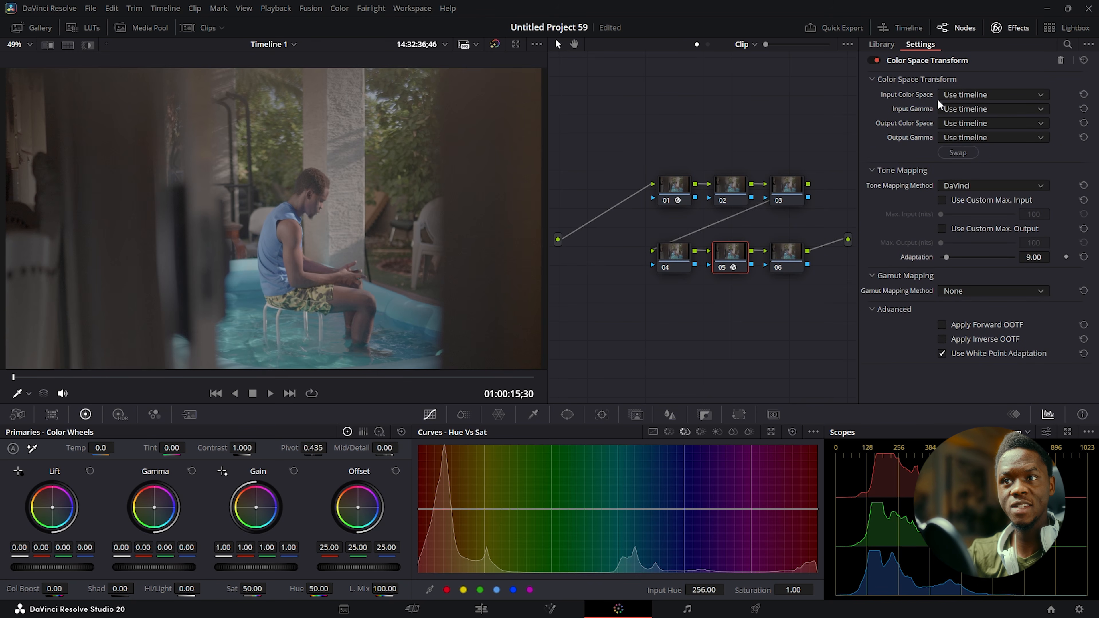
{"action": "left_click", "coordinate": [680, 198]}
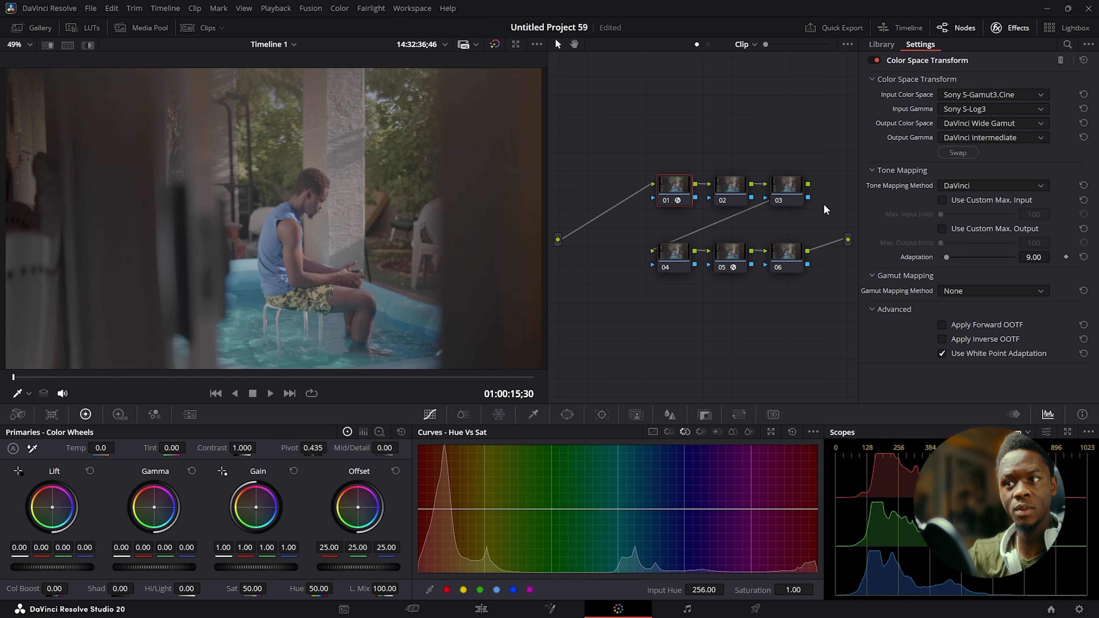
{"action": "left_click", "coordinate": [734, 260]}
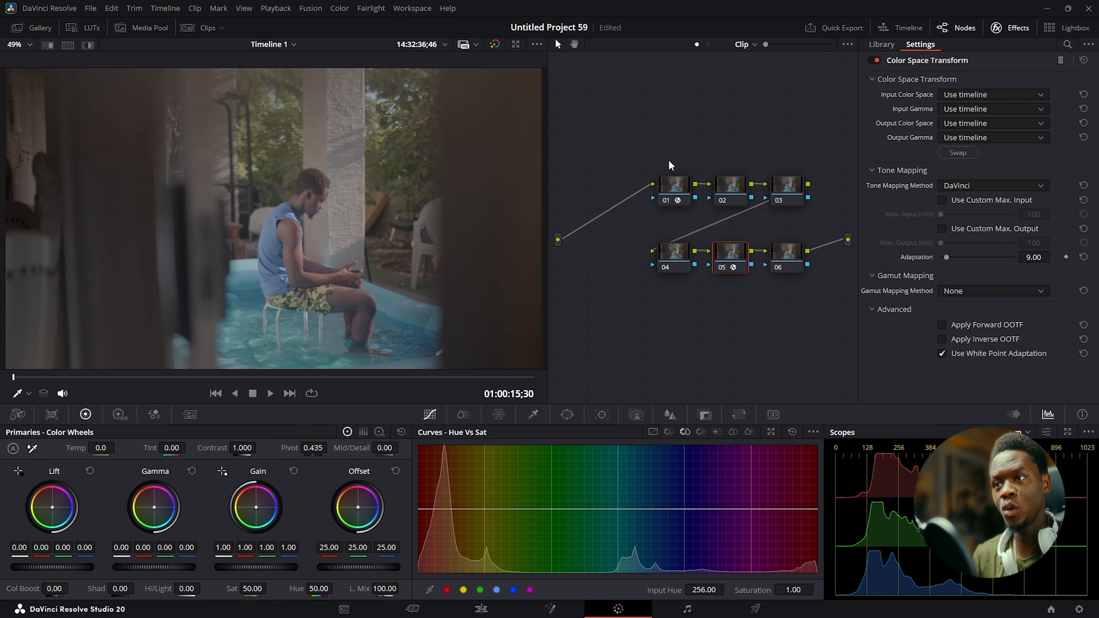
{"action": "left_click", "coordinate": [680, 184]}
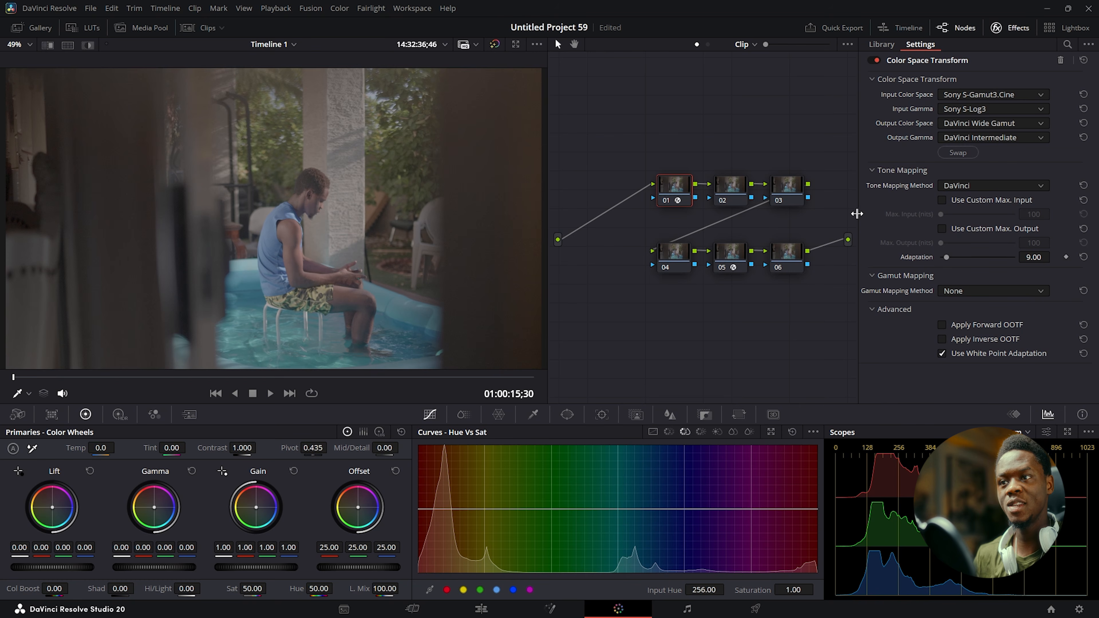
{"action": "left_click", "coordinate": [740, 250]}
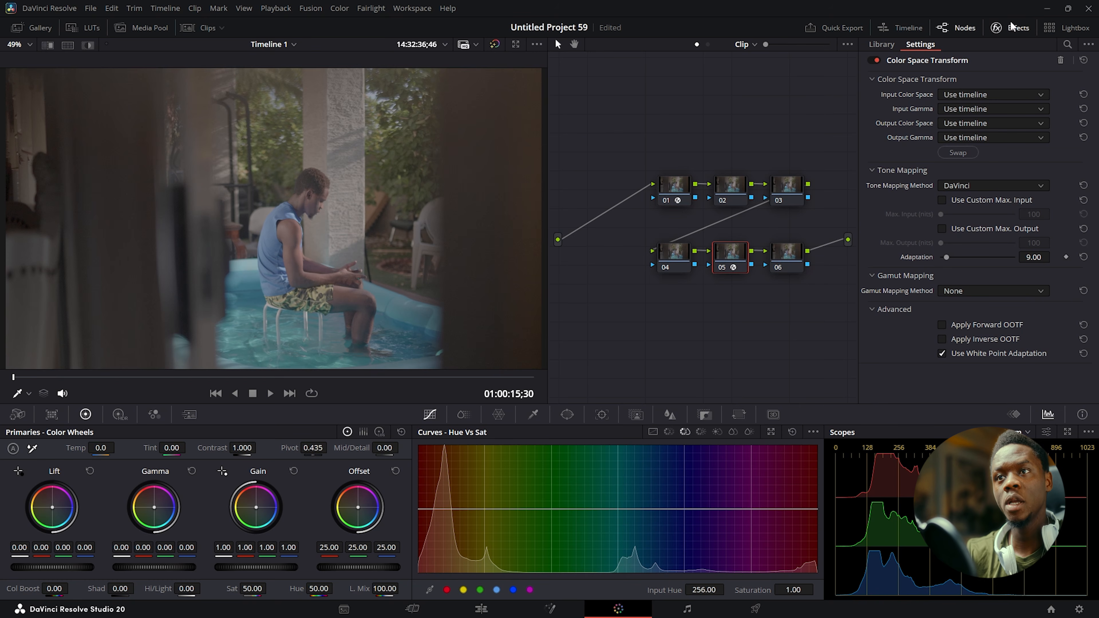
Set node 05's input color space to DaVinci Wide Gamut and its input gamma to DaVinci Intermediate.
{"action": "left_click", "coordinate": [969, 93]}
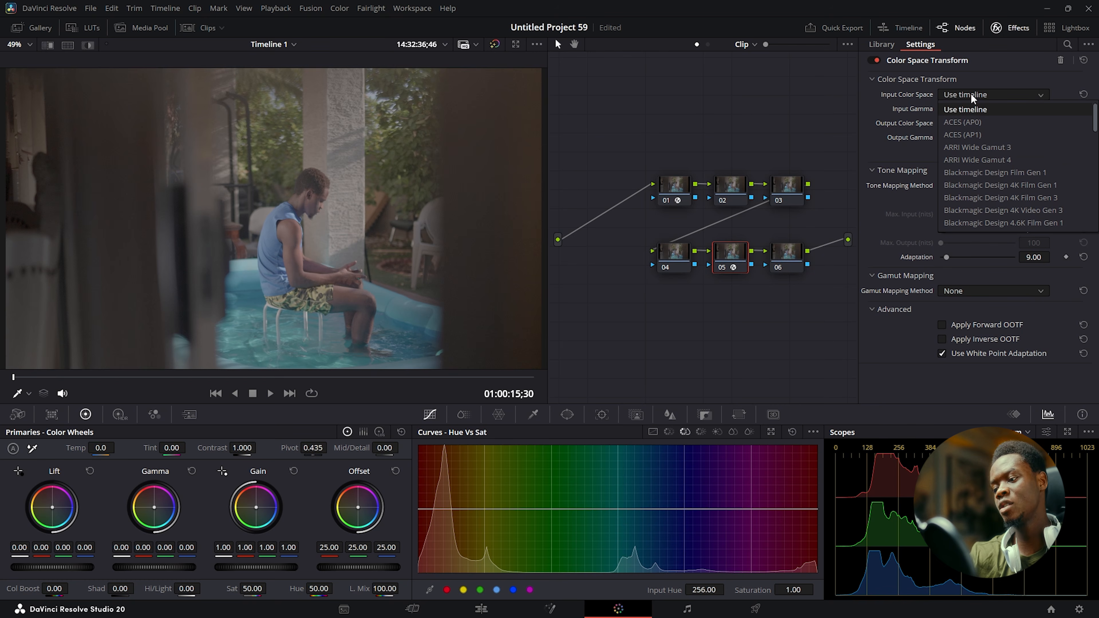
{"action": "key", "text": "d"}
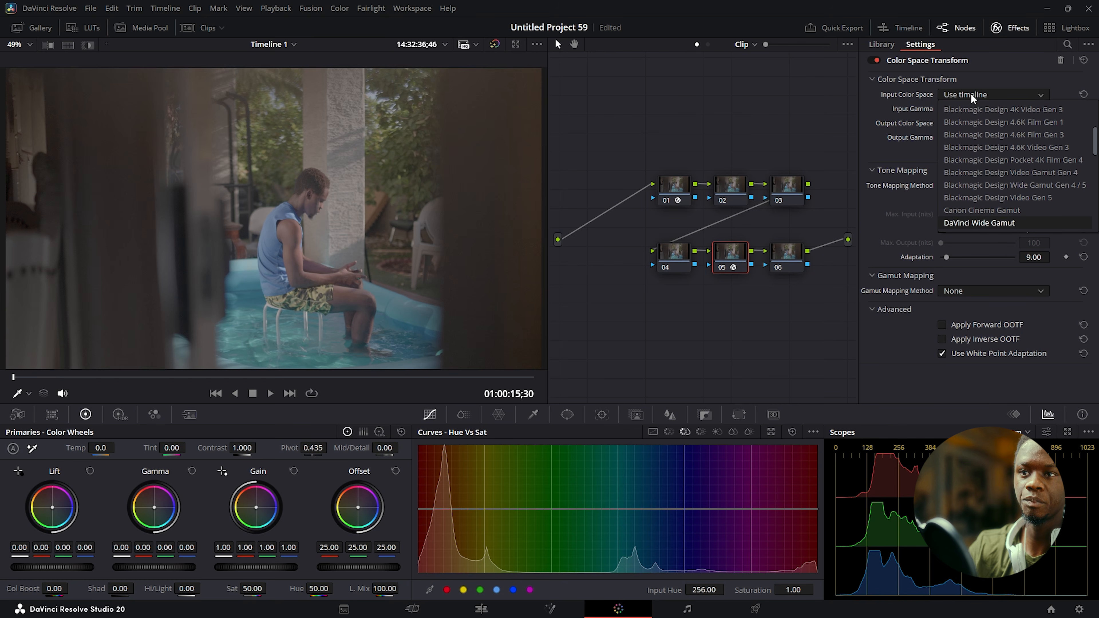
{"action": "key", "text": "Return"}
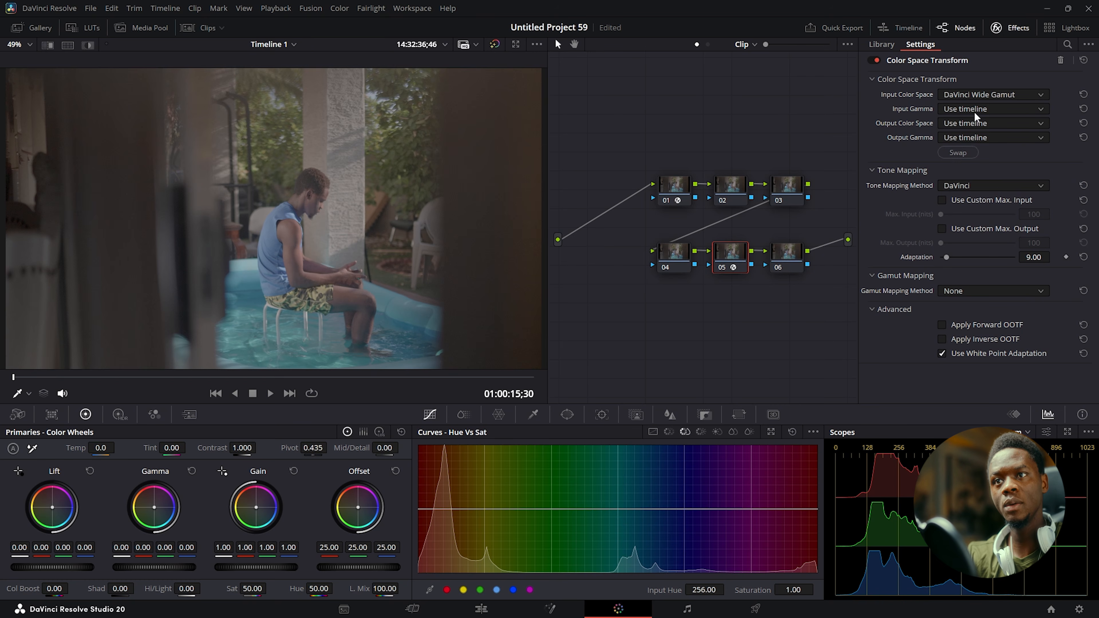
{"action": "left_click", "coordinate": [974, 112]}
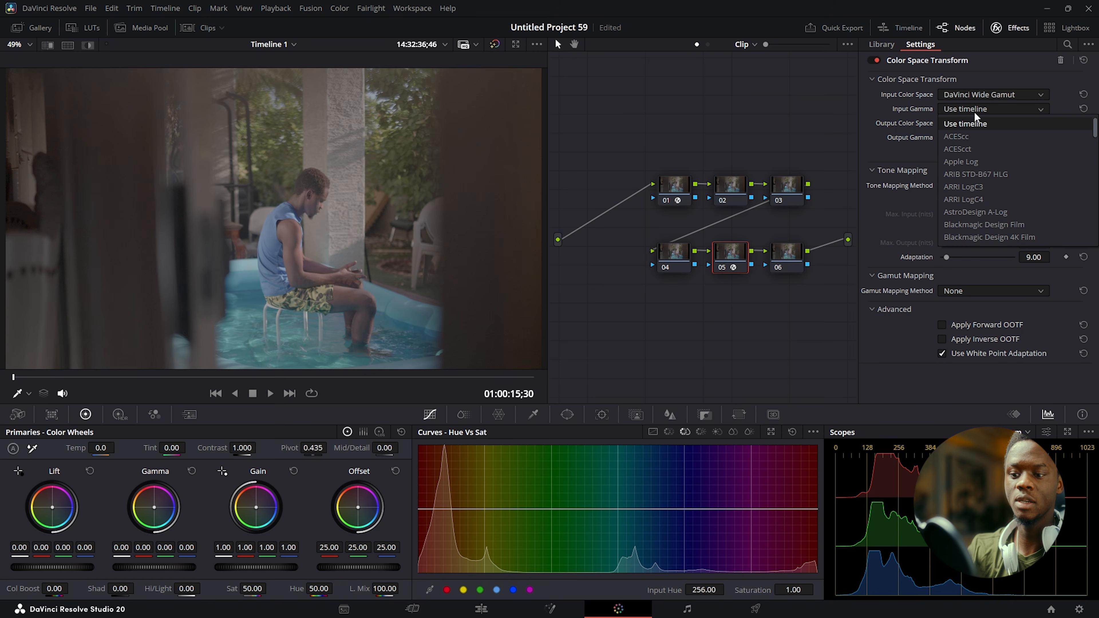
{"action": "key", "text": "d"}
{"action": "key", "text": "Return"}
Set node 05's output color space to Rec.709 and its output gamma to Cineon Film Log.
{"action": "left_click", "coordinate": [969, 124]}
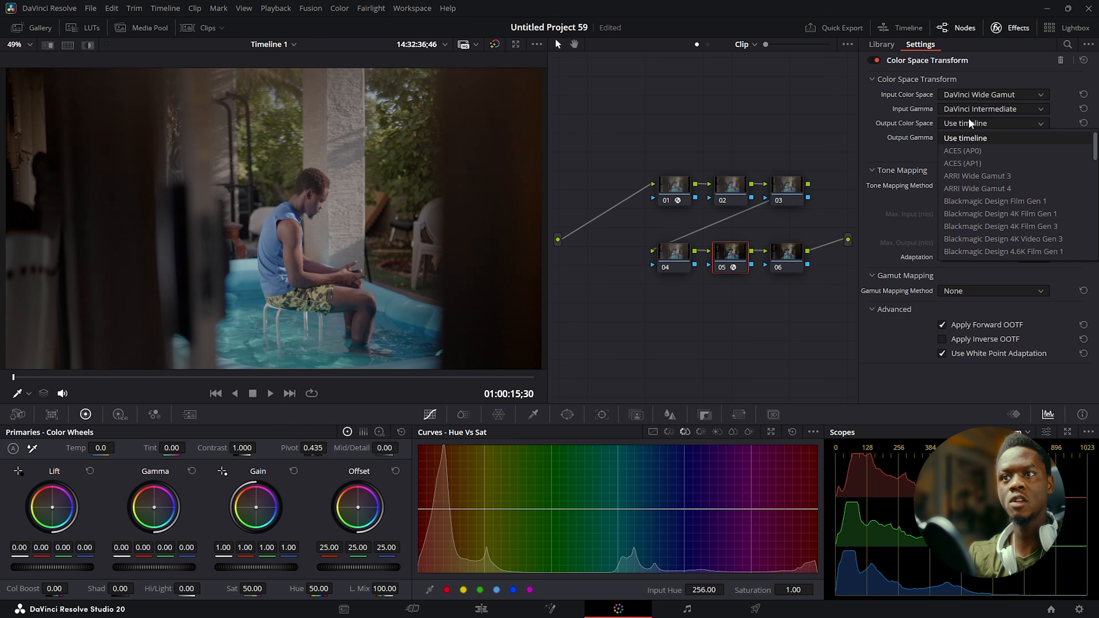
{"action": "key", "text": "r"}
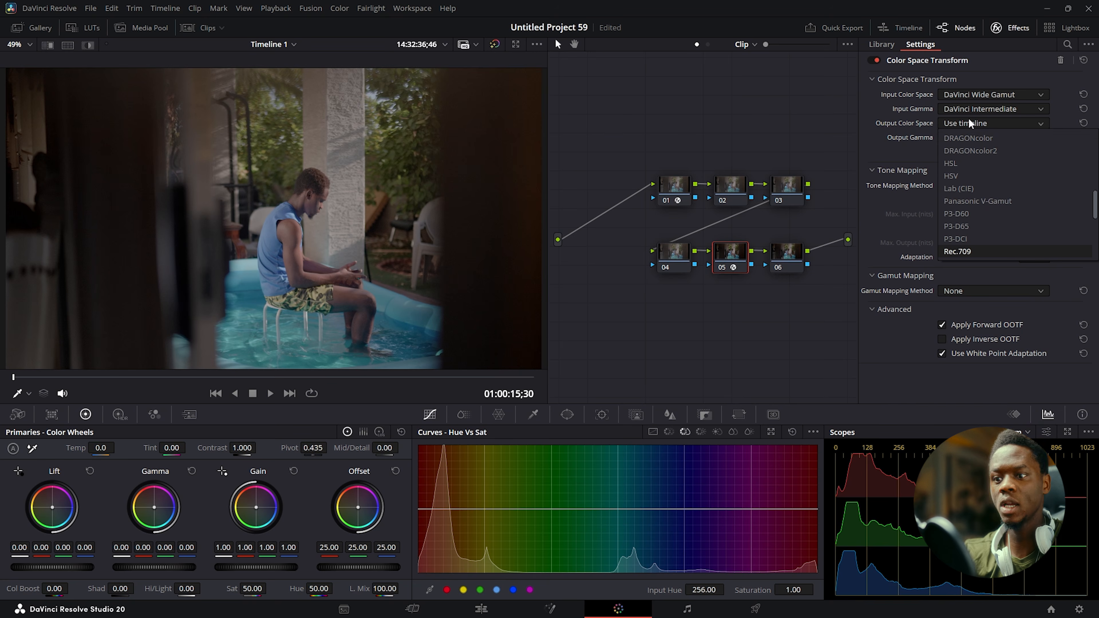
{"action": "key", "text": "Return"}
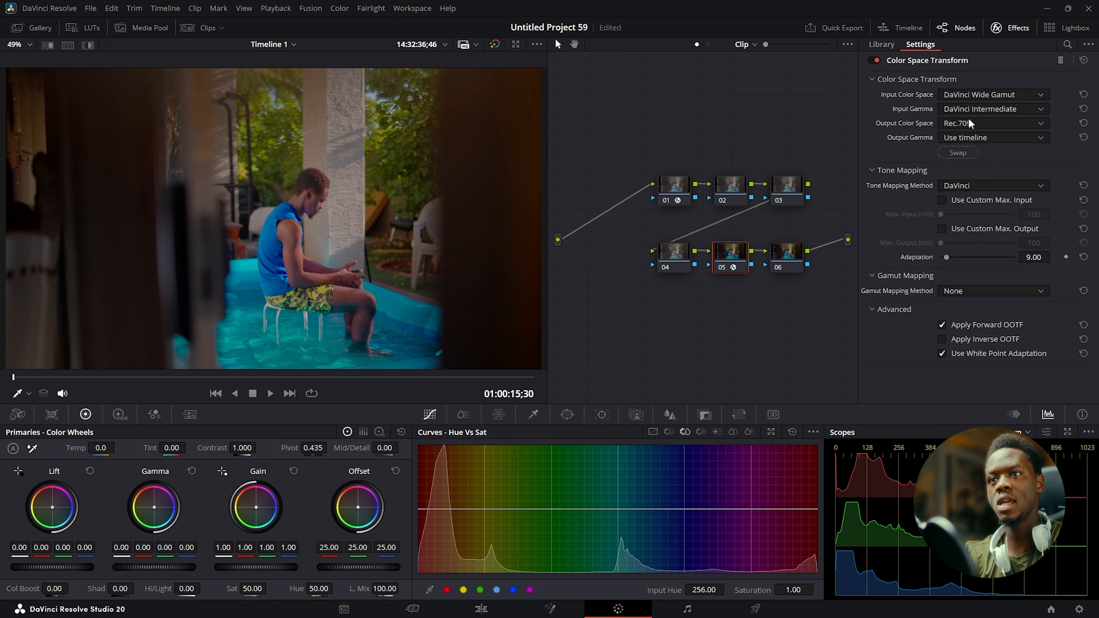
{"action": "left_click", "coordinate": [964, 137]}
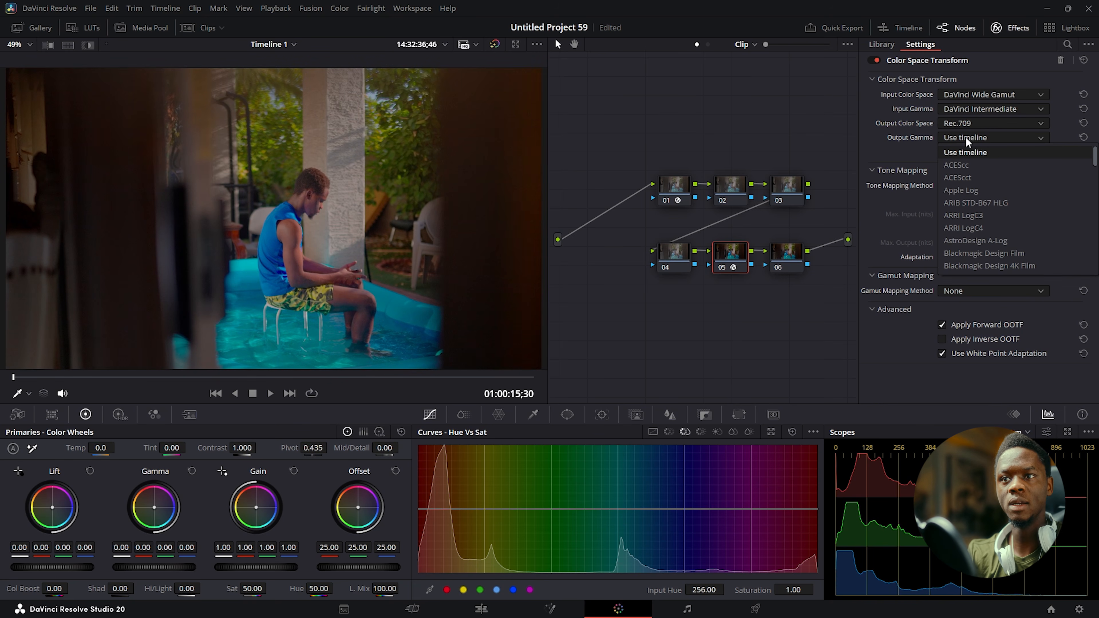
{"action": "key", "text": "d"}
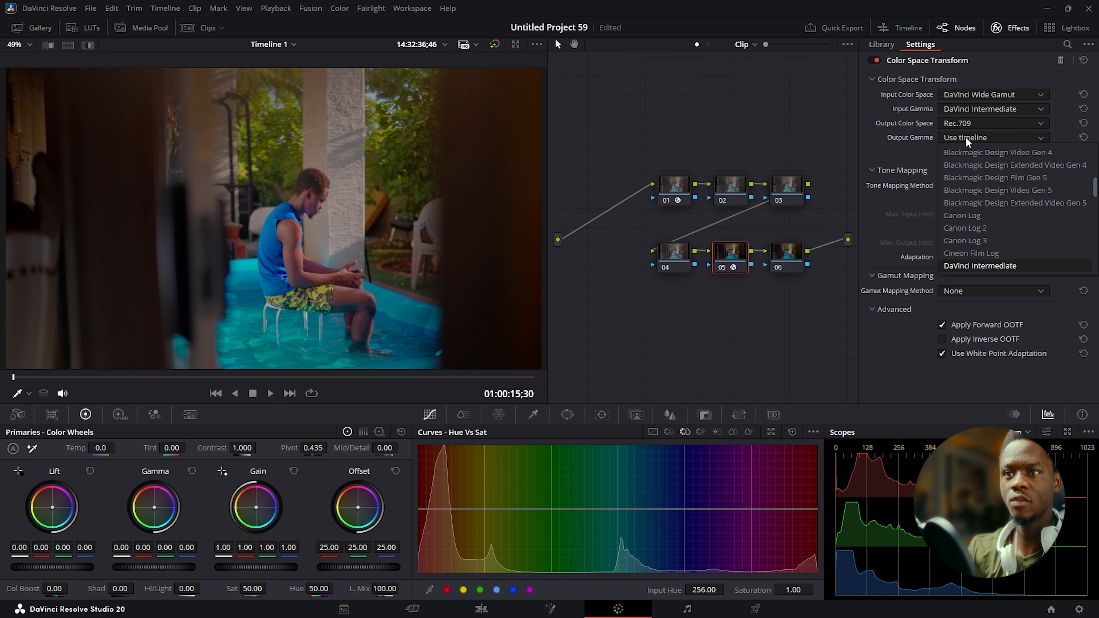
{"action": "key", "text": "Up"}
{"action": "key", "text": "Return"}
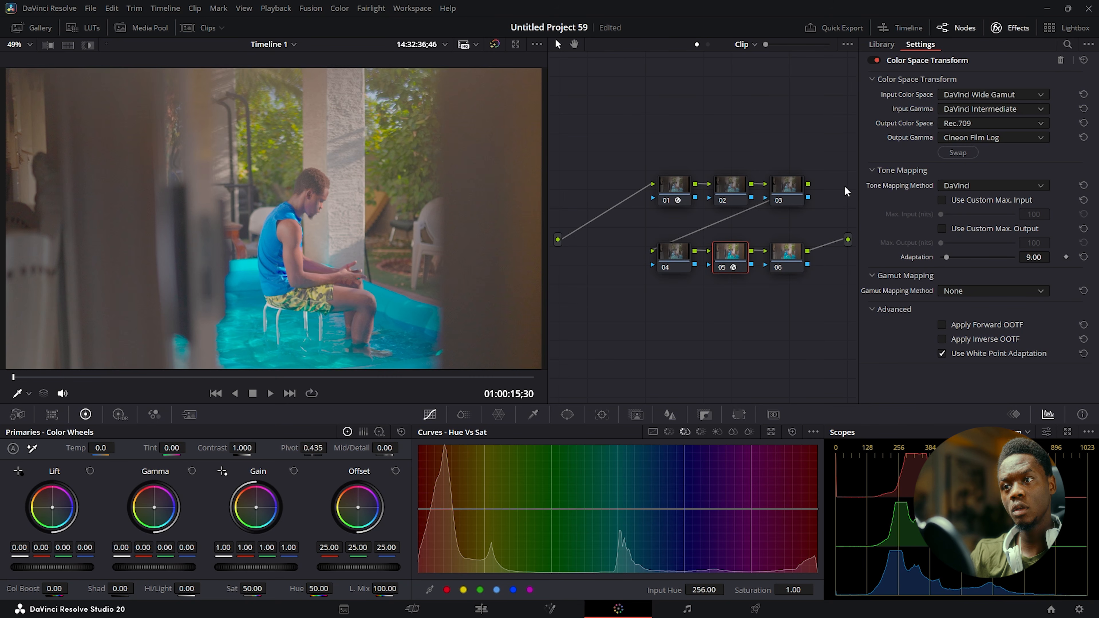
Apply the Rec709 Kodak 2383 D55 LUT from the Film Looks collection to node 06.
{"action": "left_click", "coordinate": [786, 249]}
{"action": "left_click", "coordinate": [1017, 31]}
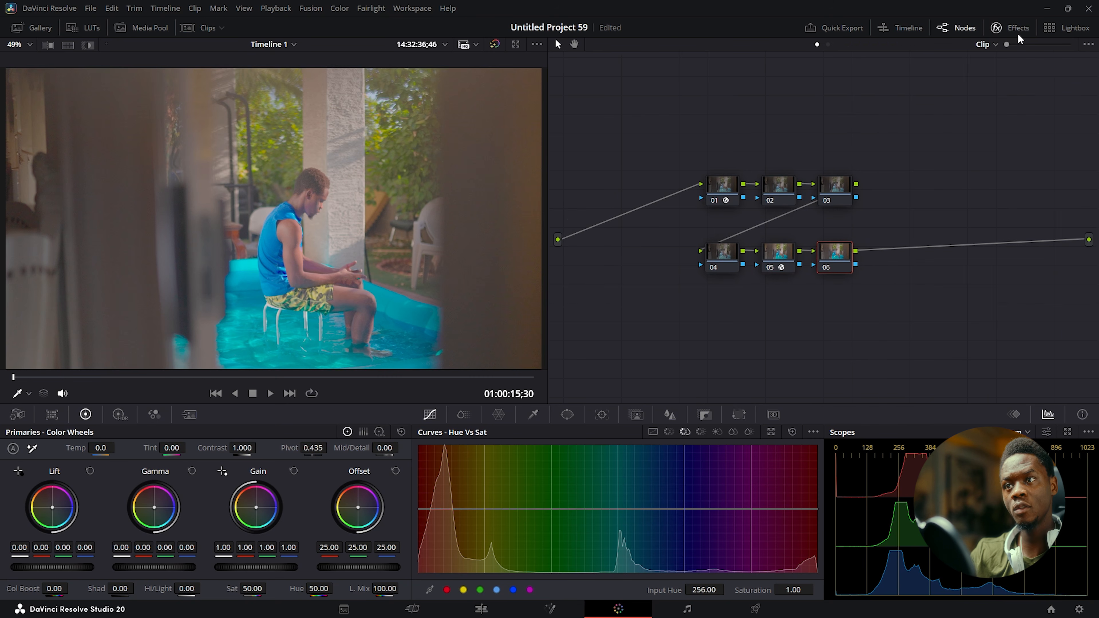
{"action": "left_click", "coordinate": [76, 27]}
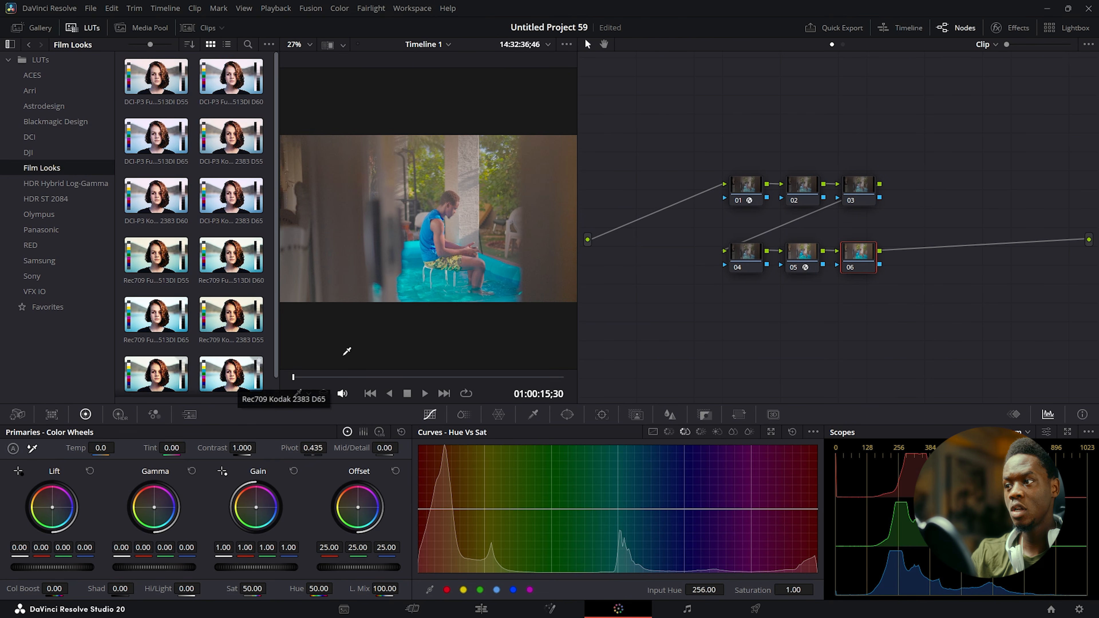
{"action": "scroll", "coordinate": [270, 320], "scroll_direction": "down", "scroll_amount": 1}
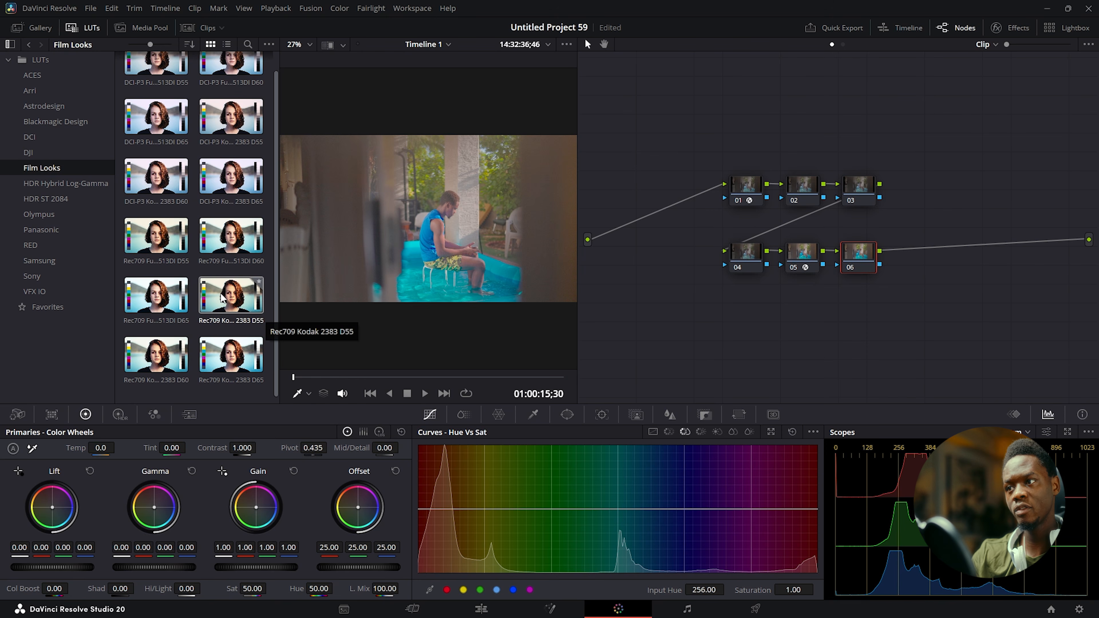
{"action": "left_click_drag", "start_coordinate": [232, 299], "coordinate": [855, 255]}
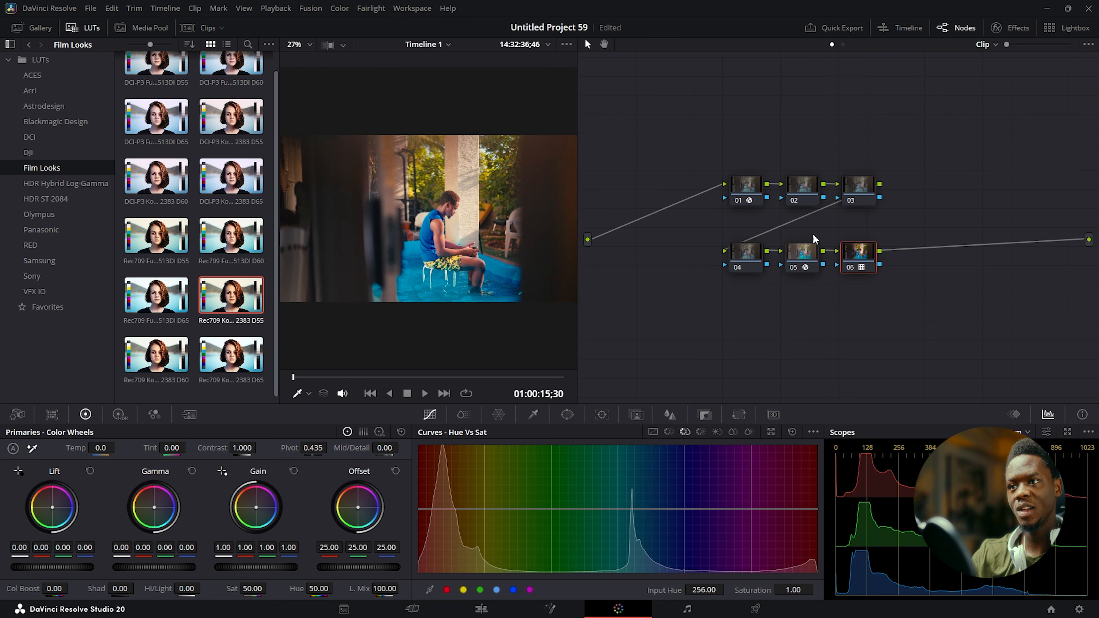
Label node 01 "input" to mark it as the incoming color space transform.
{"action": "left_click", "coordinate": [755, 194]}
{"action": "right_click", "coordinate": [754, 190]}
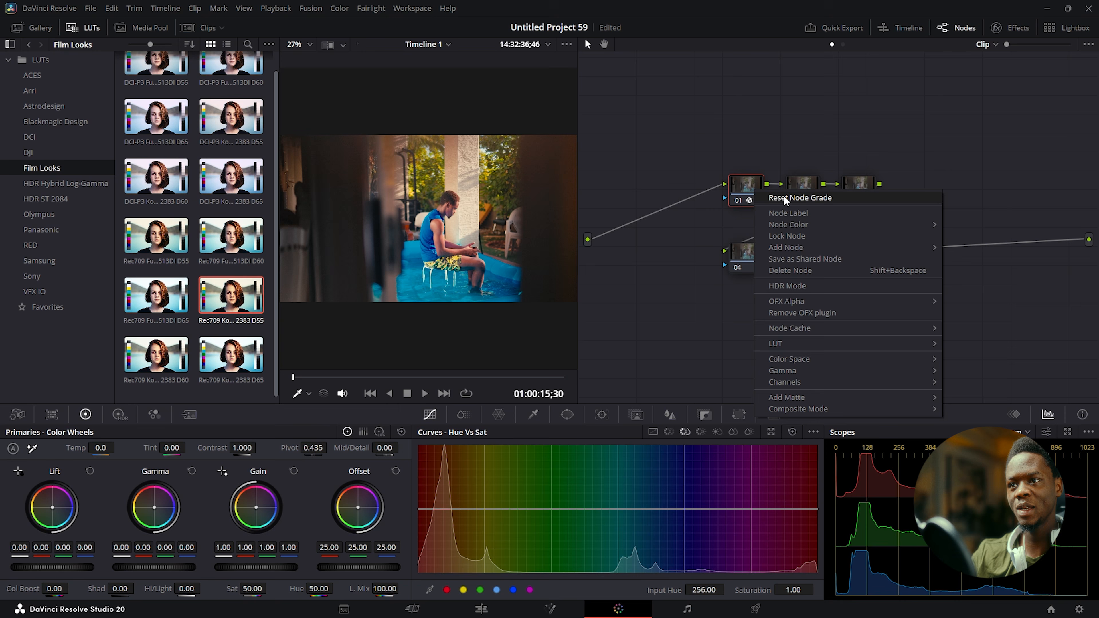
{"action": "left_click", "coordinate": [792, 211]}
{"action": "type", "text": "put"}
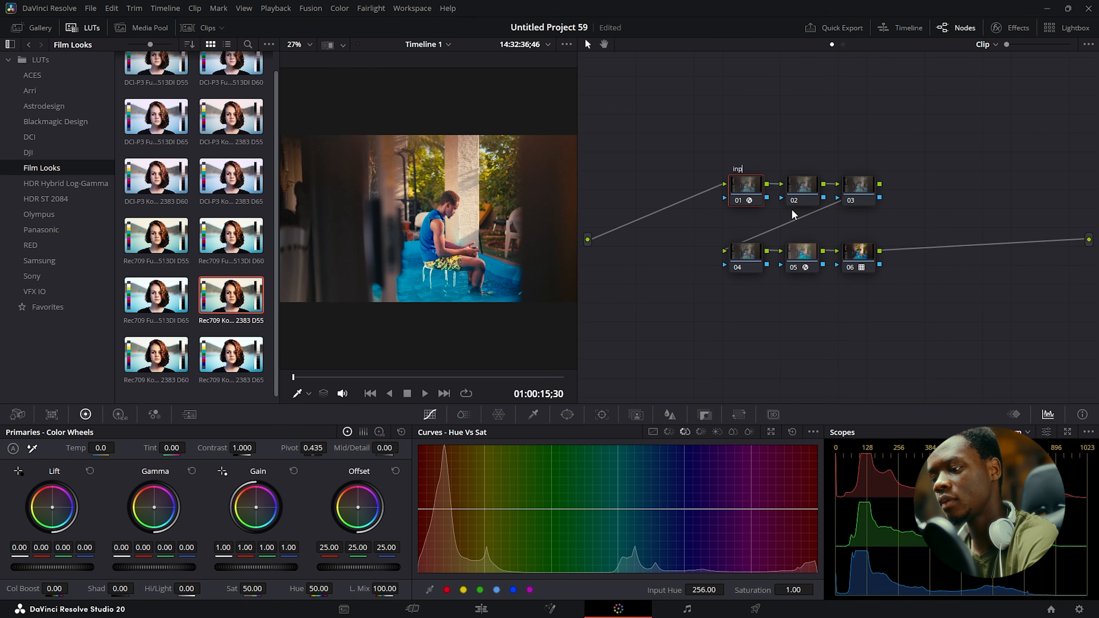
{"action": "key", "text": "Return"}
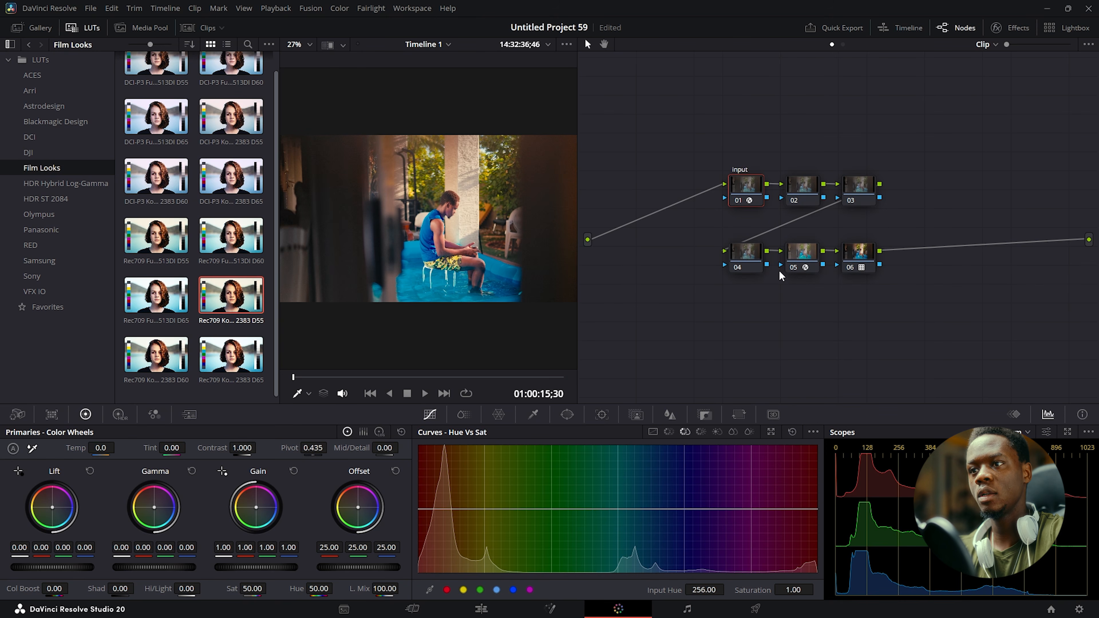
Label node 05 "output" to mark it as the outgoing color space transform.
{"action": "right_click", "coordinate": [800, 256]}
{"action": "left_click", "coordinate": [800, 256]}
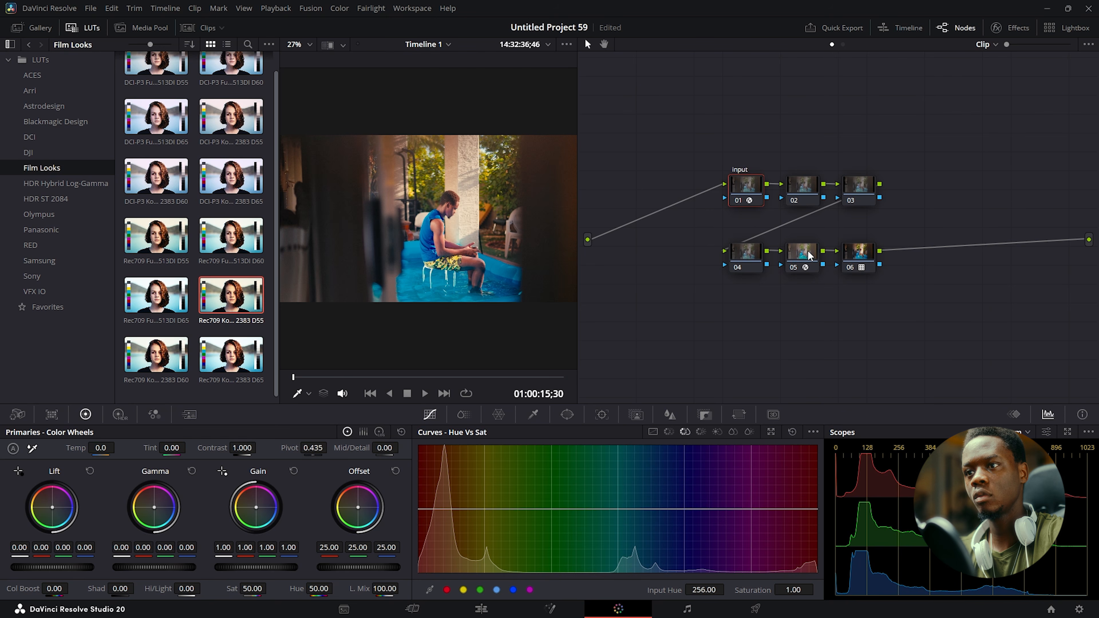
{"action": "right_click", "coordinate": [808, 256]}
{"action": "left_click", "coordinate": [837, 274]}
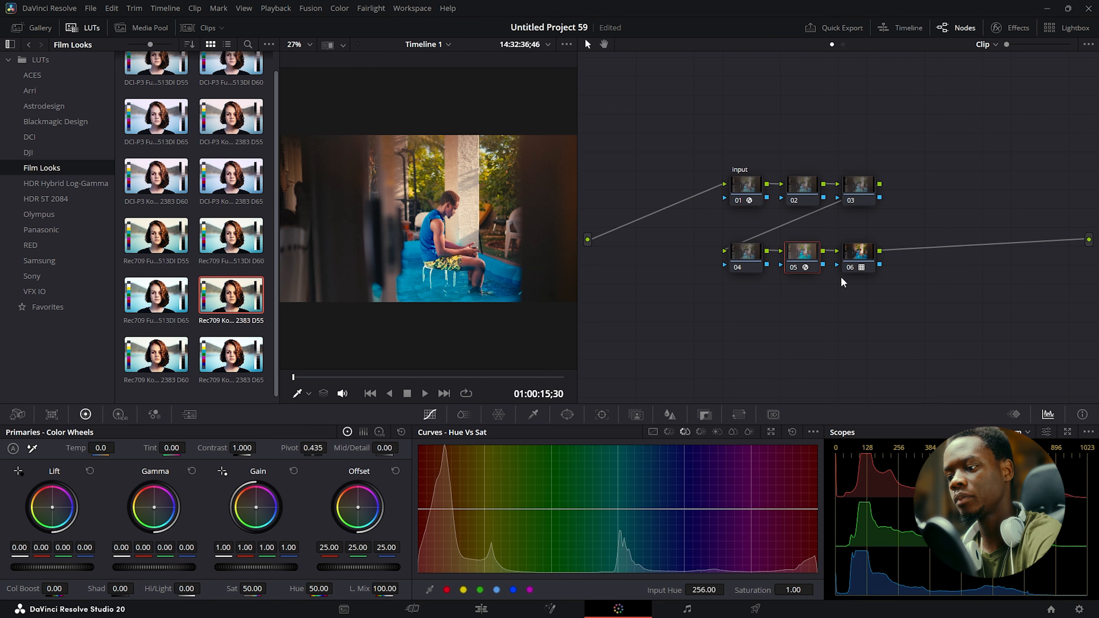
{"action": "type", "text": "outp"}
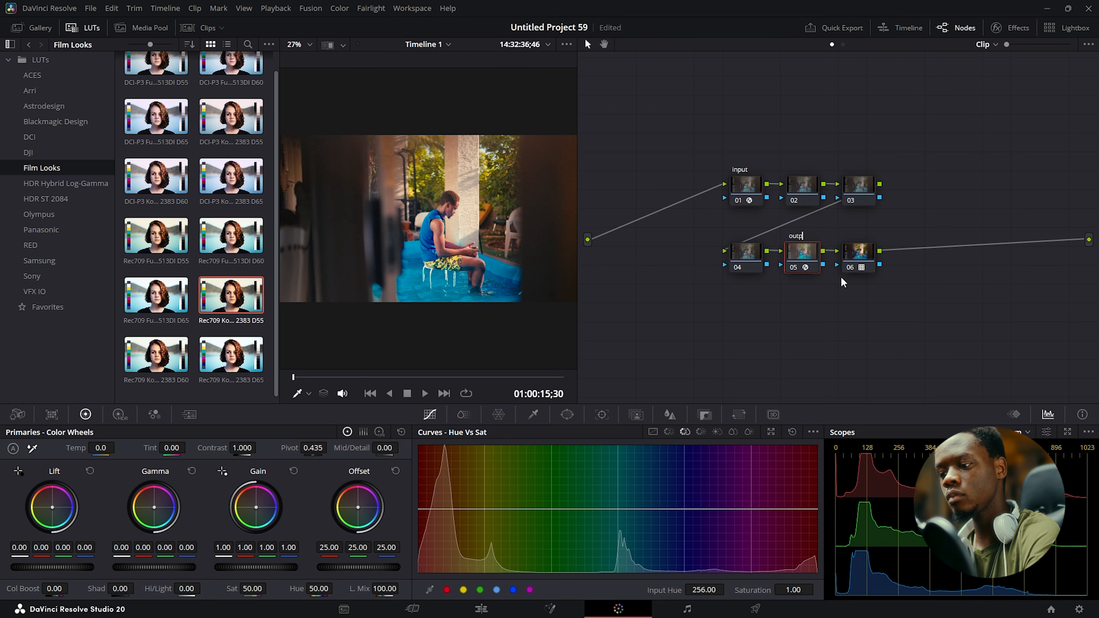
{"action": "type", "text": "ut"}
Label node 06 "lut" and save the project with the LUT browser closed.
{"action": "left_click", "coordinate": [872, 262]}
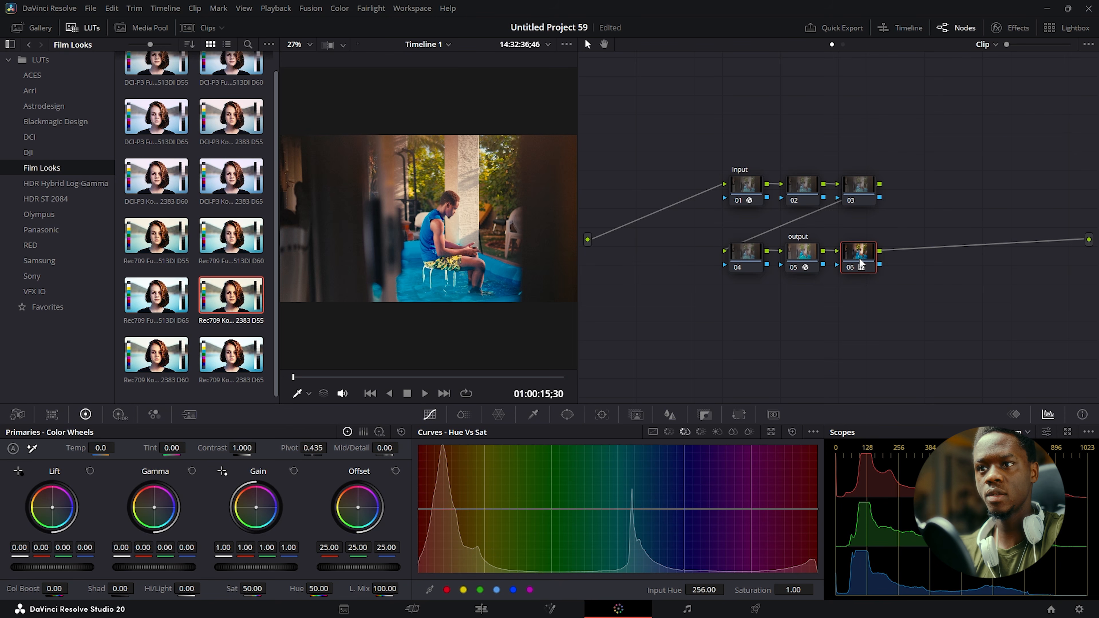
{"action": "right_click", "coordinate": [874, 263]}
{"action": "left_click", "coordinate": [884, 282]}
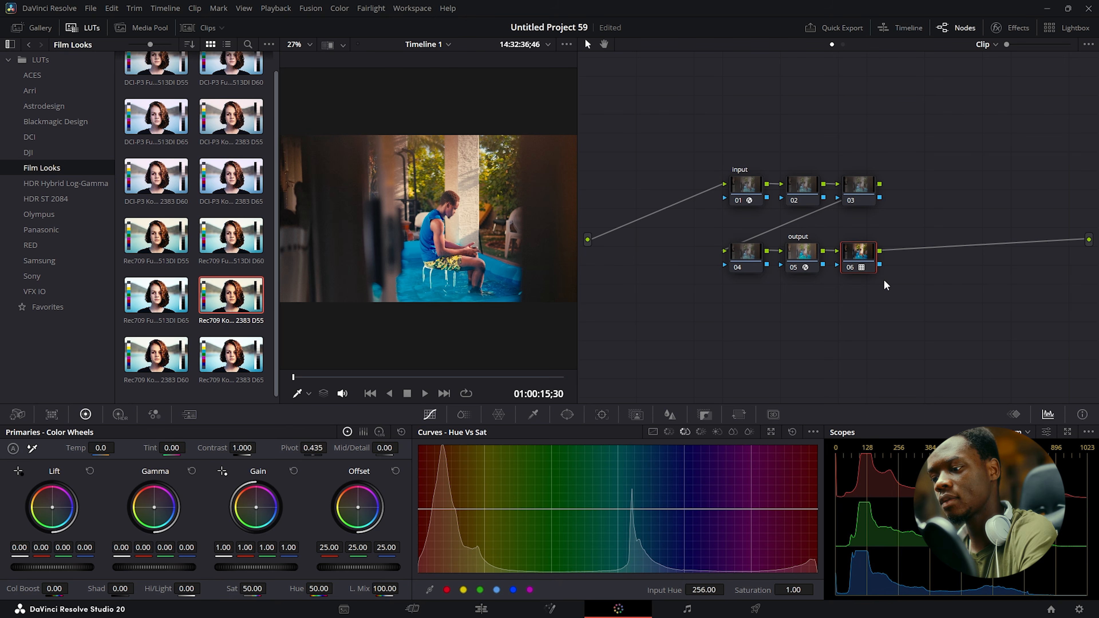
{"action": "type", "text": "lut"}
{"action": "key", "text": "Return"}
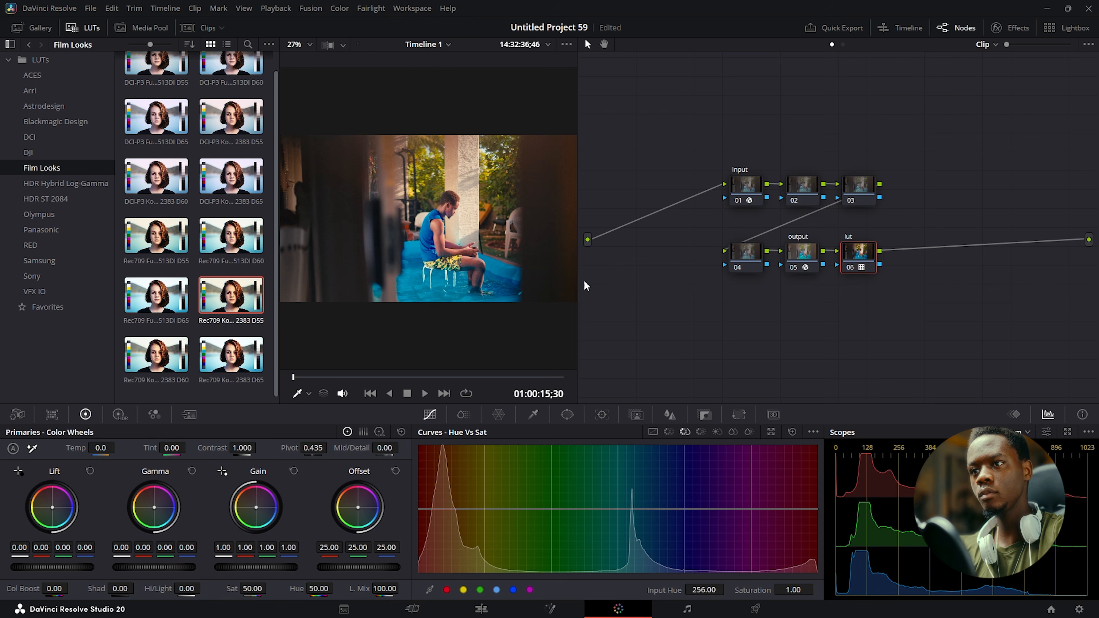
{"action": "left_click", "coordinate": [83, 28]}
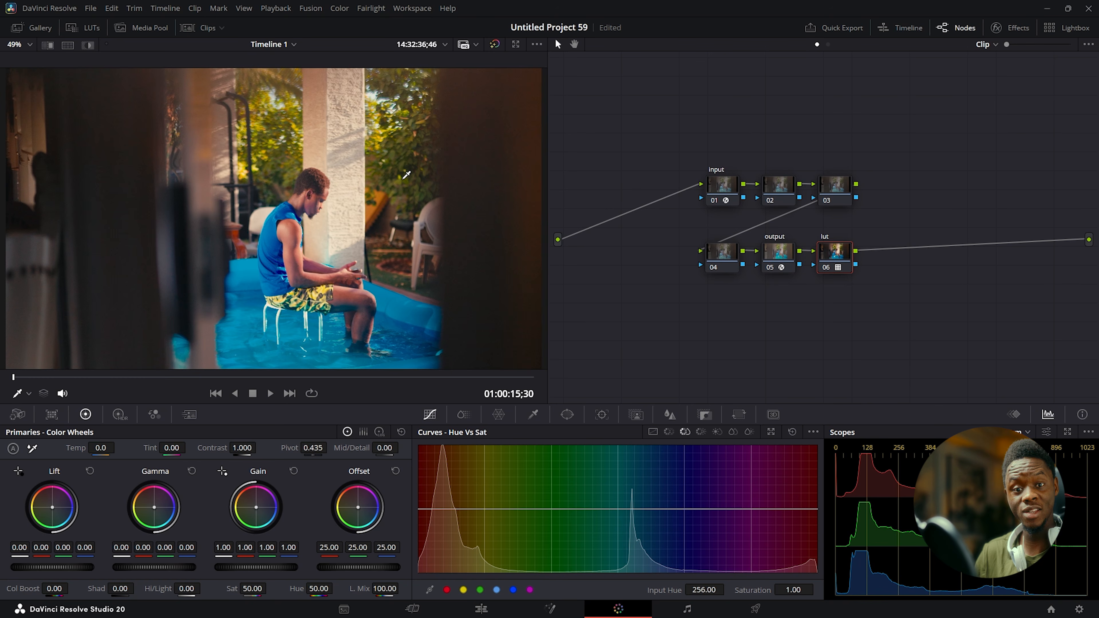
{"action": "key", "text": "ctrl+s"}
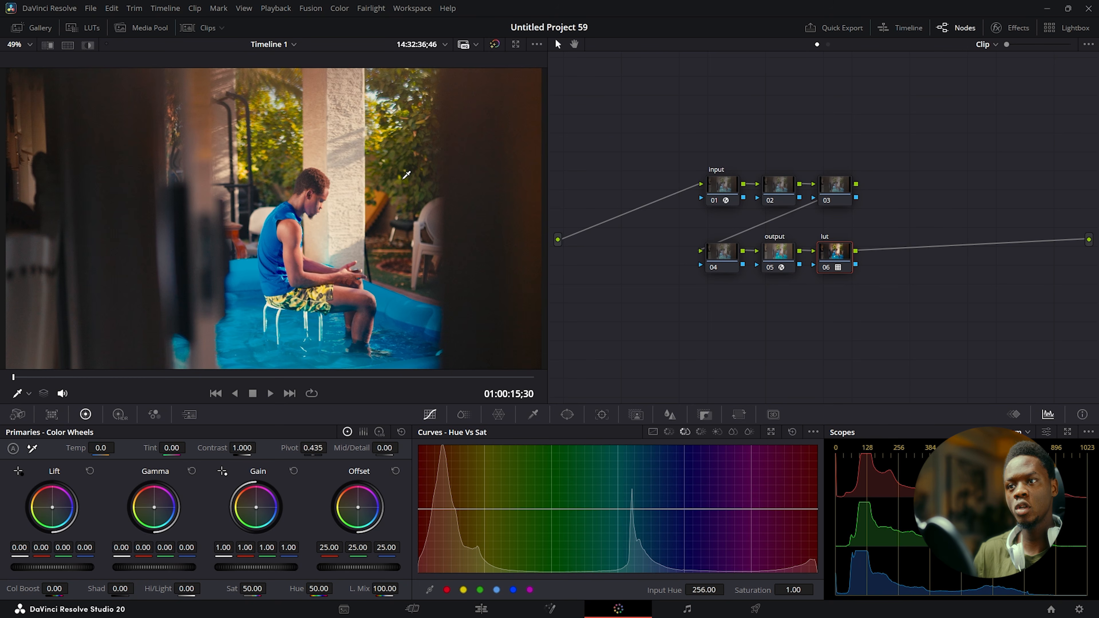
Label node 02 "exp" to reserve it for the exposure adjustment.
{"action": "left_click", "coordinate": [777, 189]}
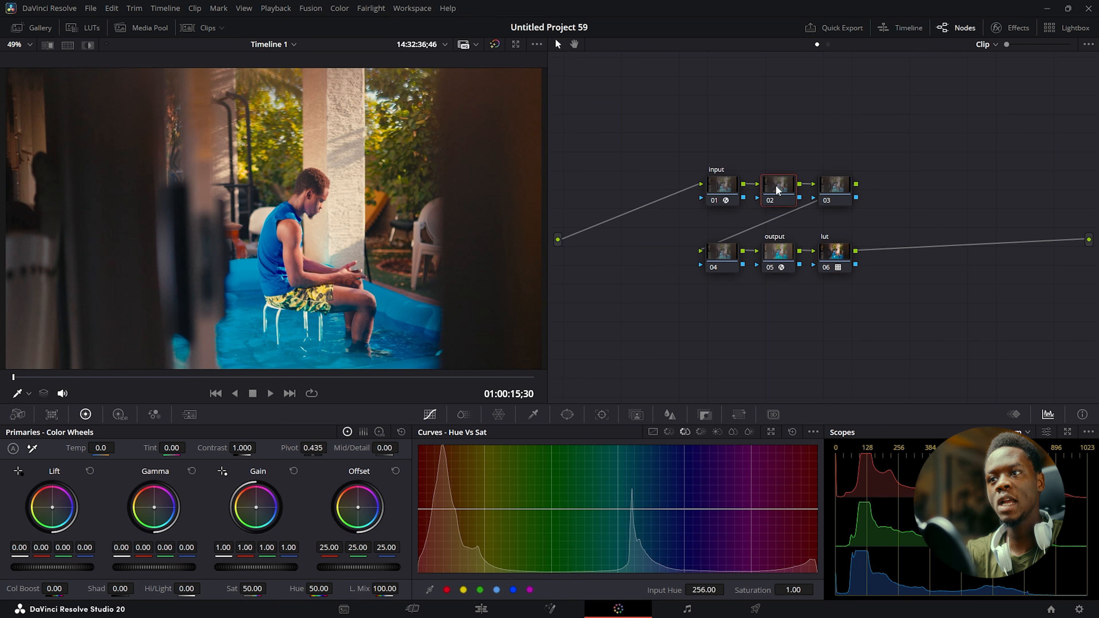
{"action": "right_click", "coordinate": [776, 191]}
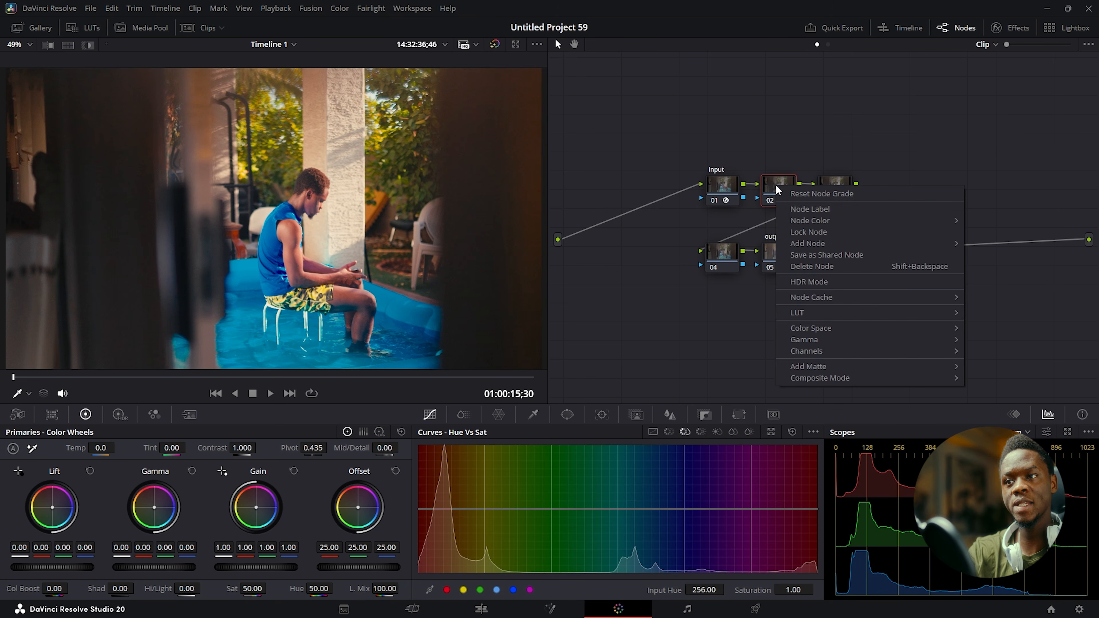
{"action": "left_click", "coordinate": [804, 206]}
{"action": "type", "text": "exp"}
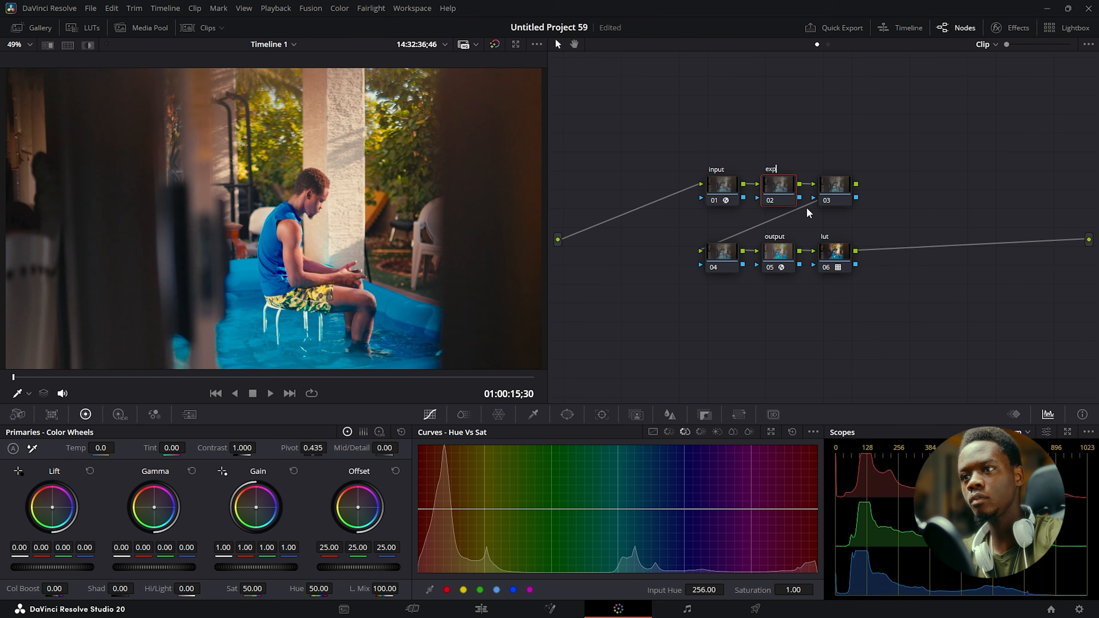
{"action": "key", "text": "Return"}
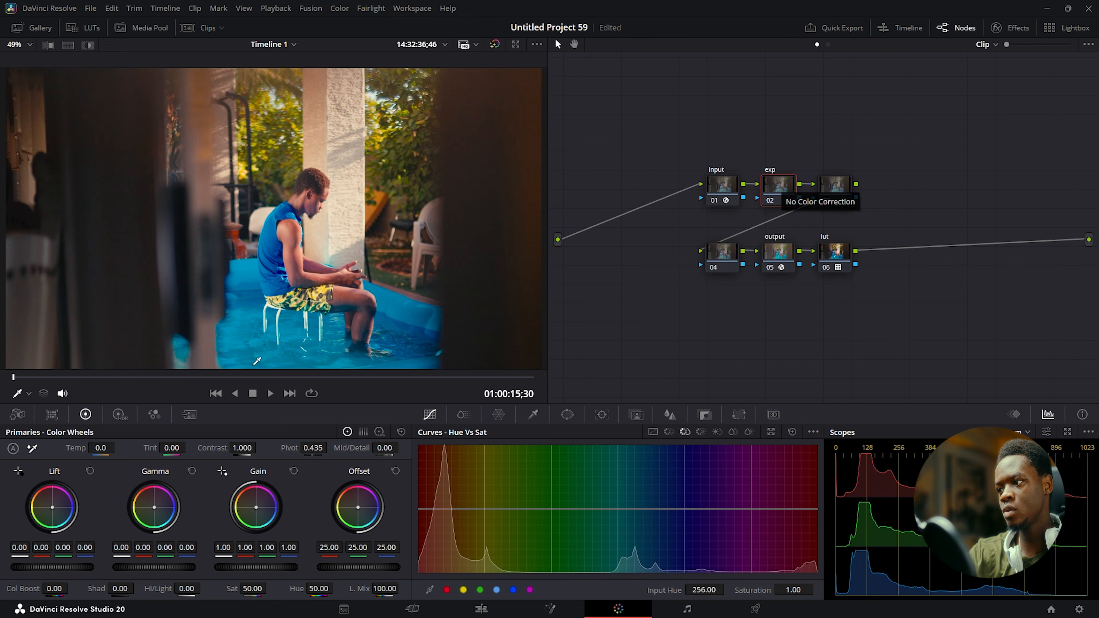
Lower the Global exposure of the "exp" node to -0.60 with the High Dynamic Range color wheels.
{"action": "left_click", "coordinate": [120, 415]}
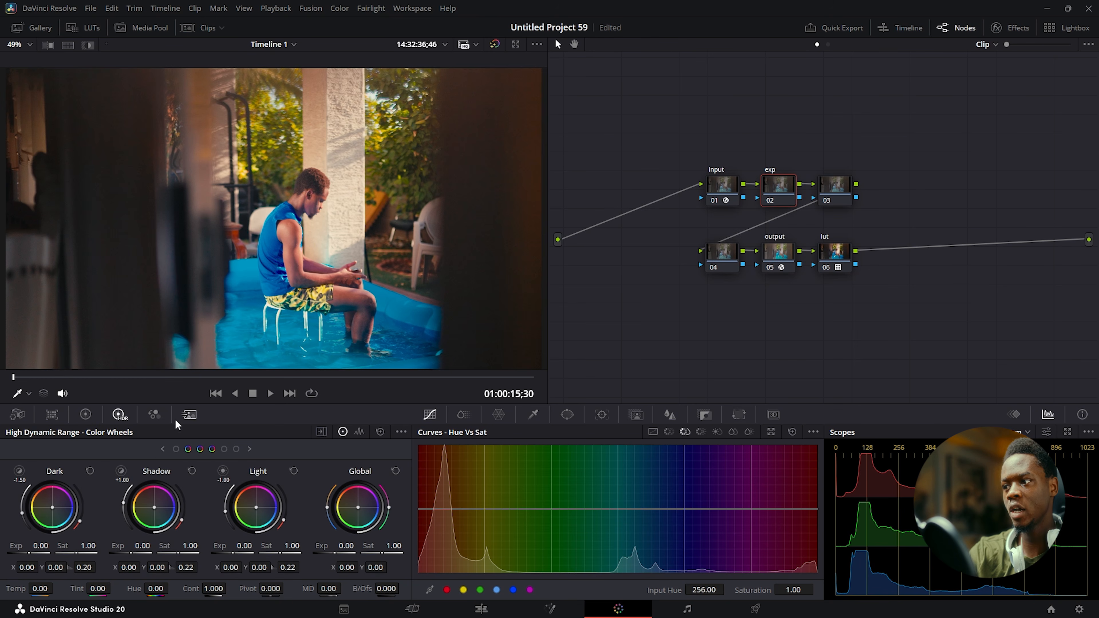
{"action": "scroll", "coordinate": [359, 241], "scroll_direction": "down", "scroll_amount": 2}
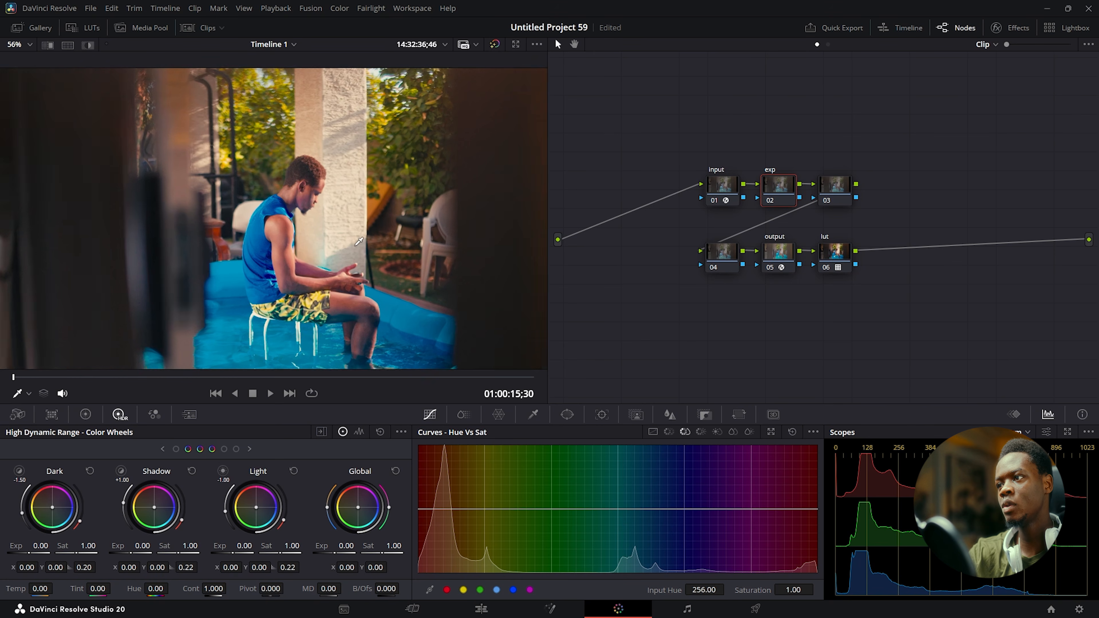
{"action": "scroll", "coordinate": [358, 241], "scroll_direction": "up", "scroll_amount": 1}
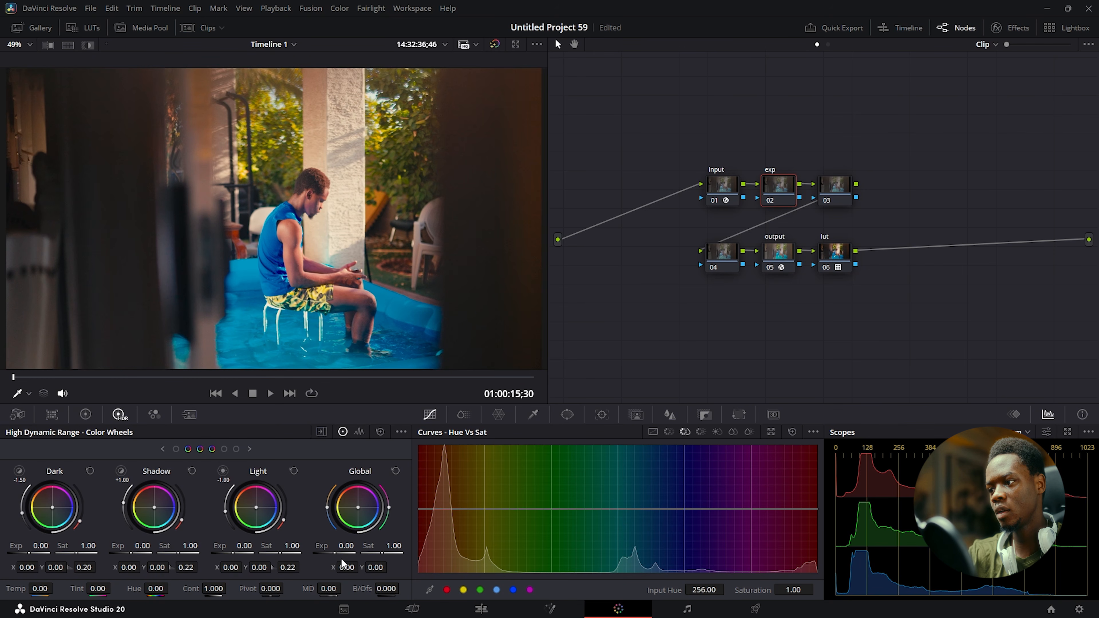
{"action": "left_click_drag", "start_coordinate": [340, 549], "coordinate": [306, 549]}
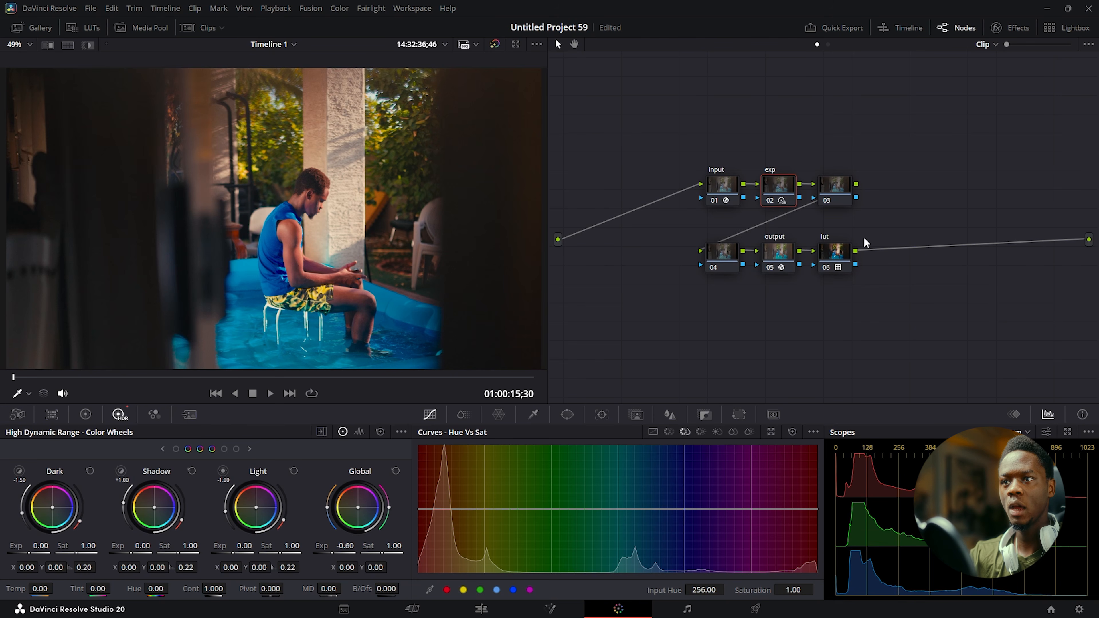
Label node 03 "wb" and set its Temp to -130 in the primaries color wheels.
{"action": "left_click", "coordinate": [836, 185]}
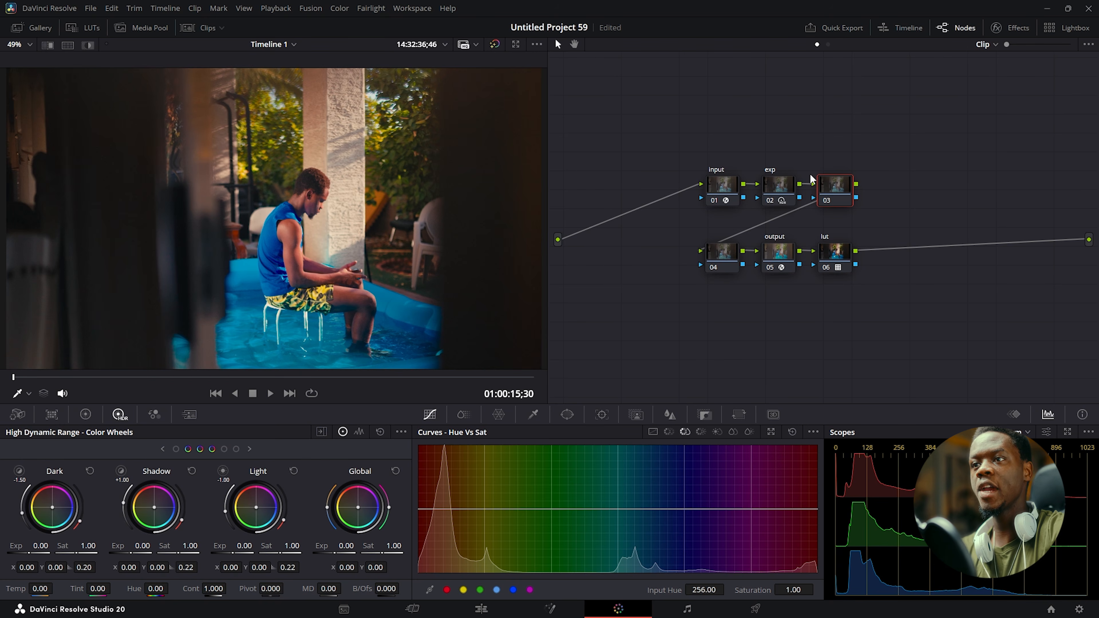
{"action": "right_click", "coordinate": [835, 186]}
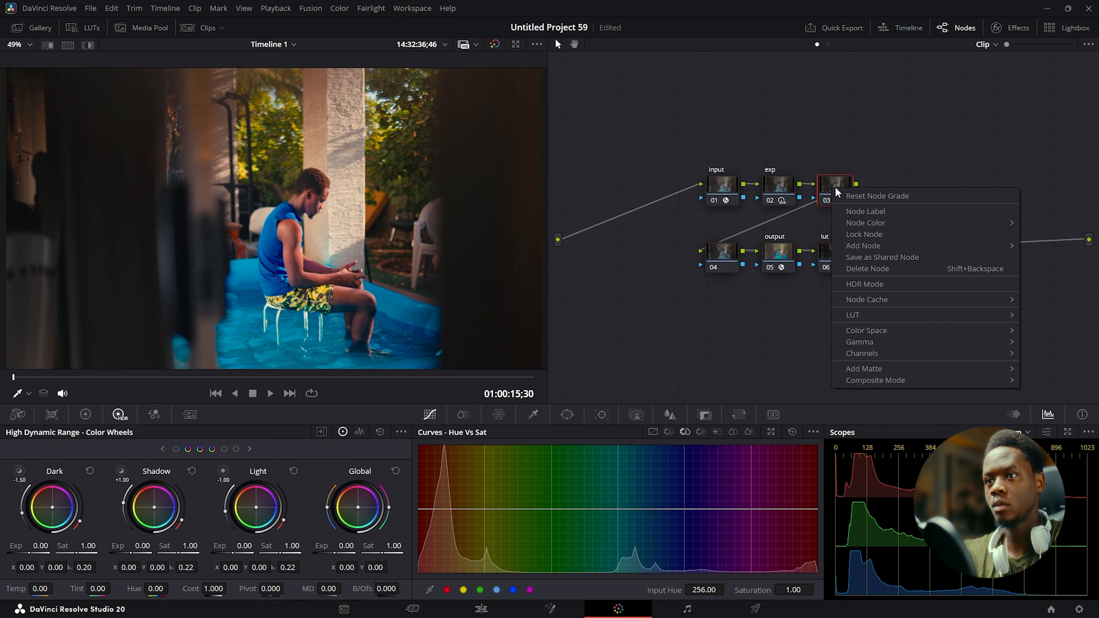
{"action": "left_click", "coordinate": [865, 209]}
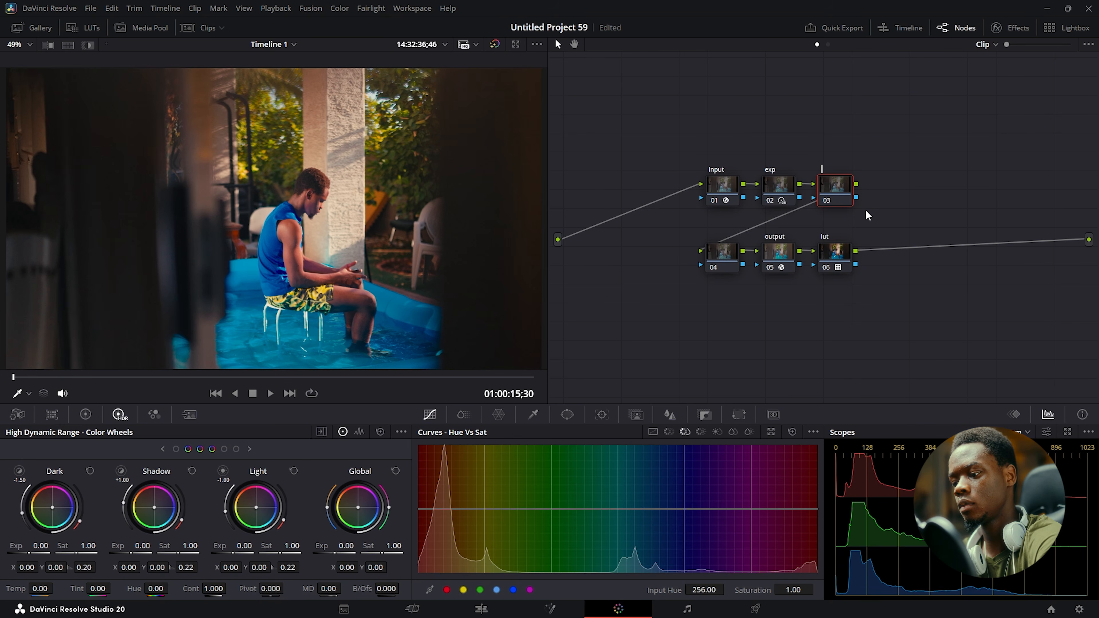
{"action": "type", "text": "wb"}
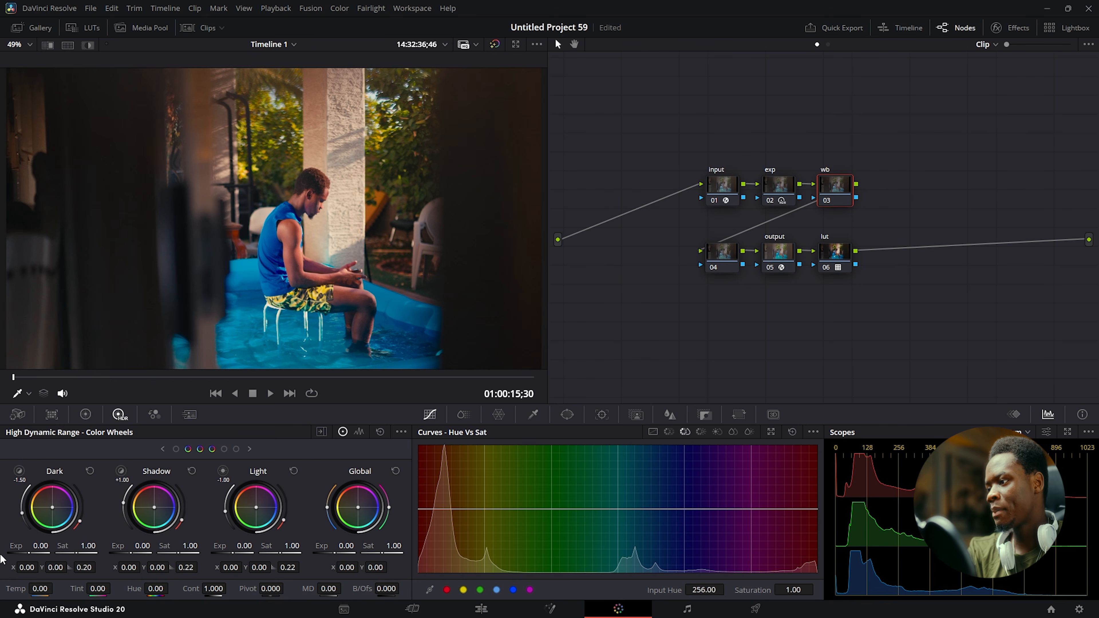
{"action": "left_click", "coordinate": [85, 415]}
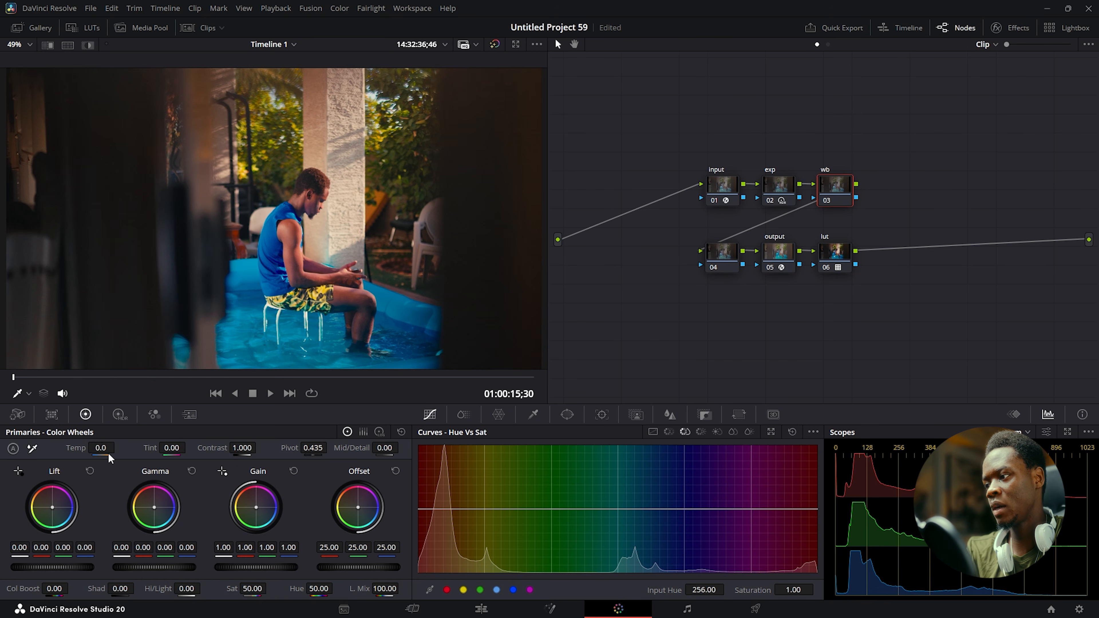
{"action": "left_click_drag", "start_coordinate": [104, 448], "coordinate": [98, 448]}
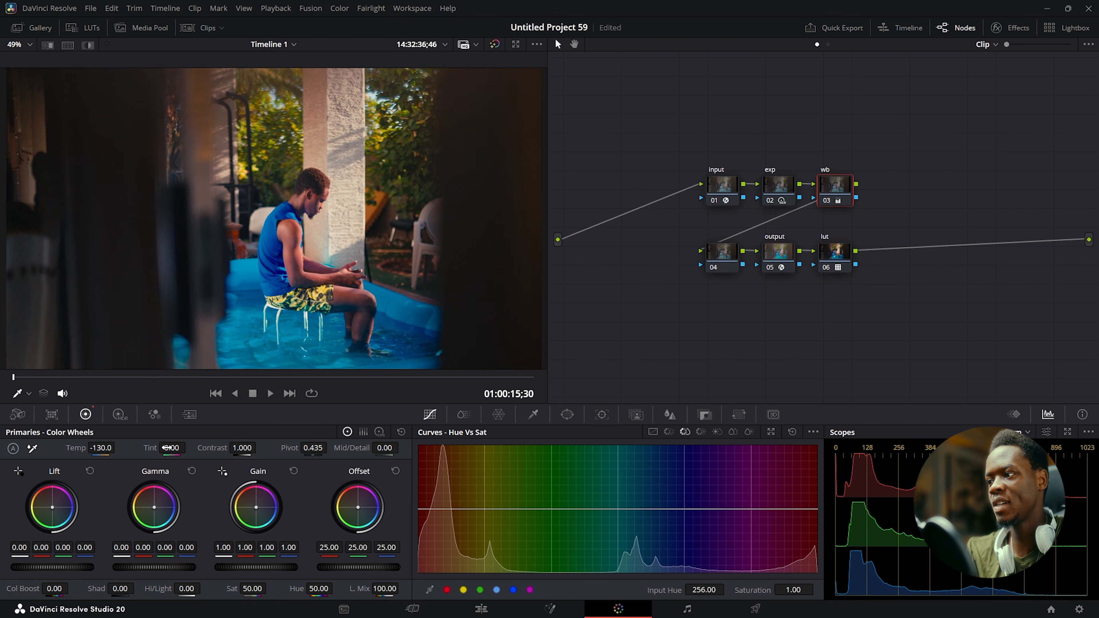
Try a Tint of -8.50 on the "wb" node, and reset both its Temp and Tint to their defaults.
{"action": "left_click_drag", "start_coordinate": [166, 449], "coordinate": [116, 453]}
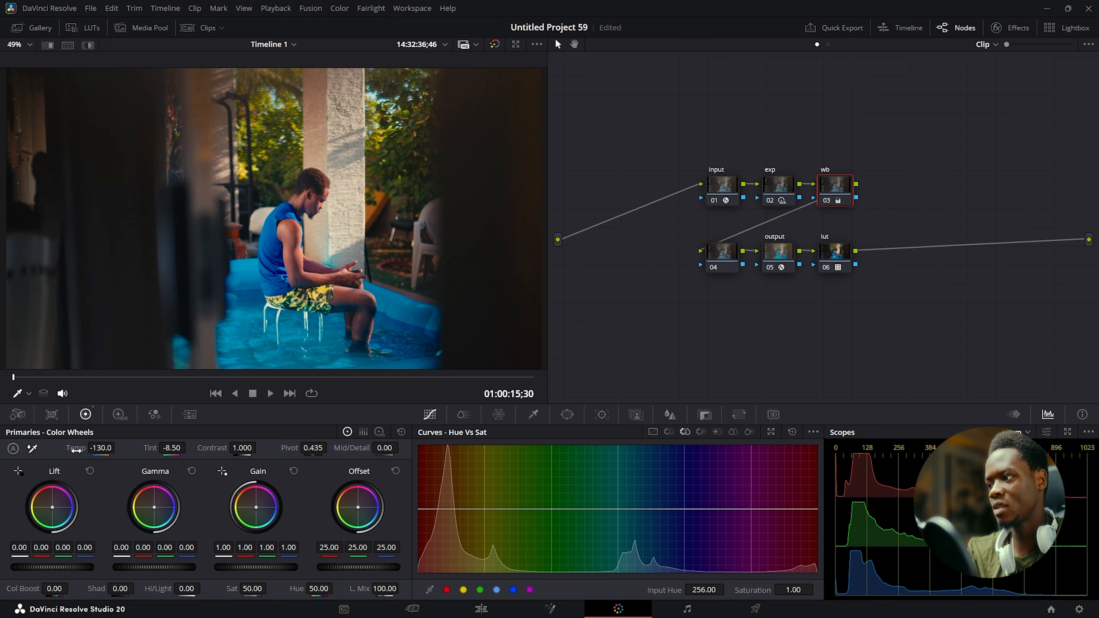
{"action": "double_click", "coordinate": [76, 449]}
{"action": "double_click", "coordinate": [149, 449]}
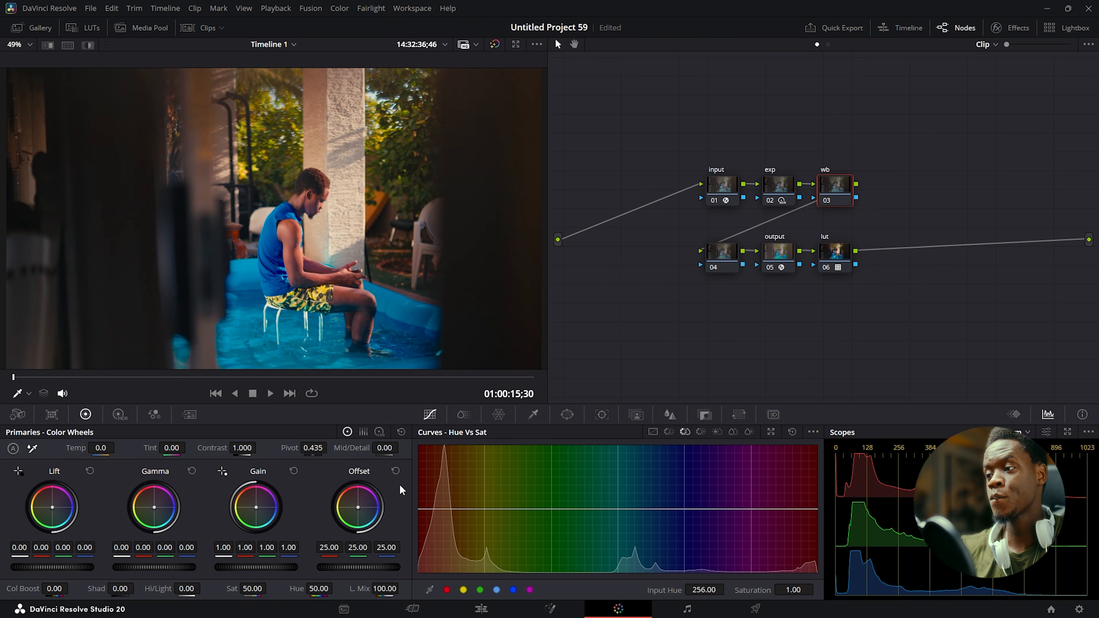
Balance the "wb" node with the Offset color wheel at red 23.18, green 25.28 and blue 23.46, checking the skin tones up close.
{"action": "scroll", "coordinate": [307, 275], "scroll_direction": "up", "scroll_amount": 3}
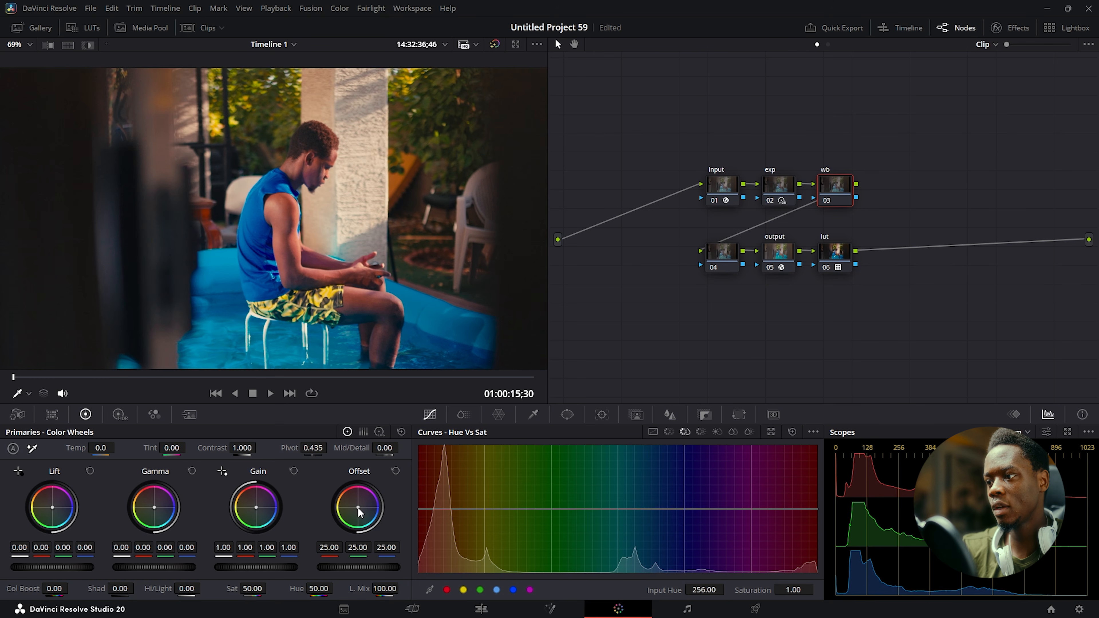
{"action": "left_click_drag", "start_coordinate": [358, 507], "coordinate": [350, 509]}
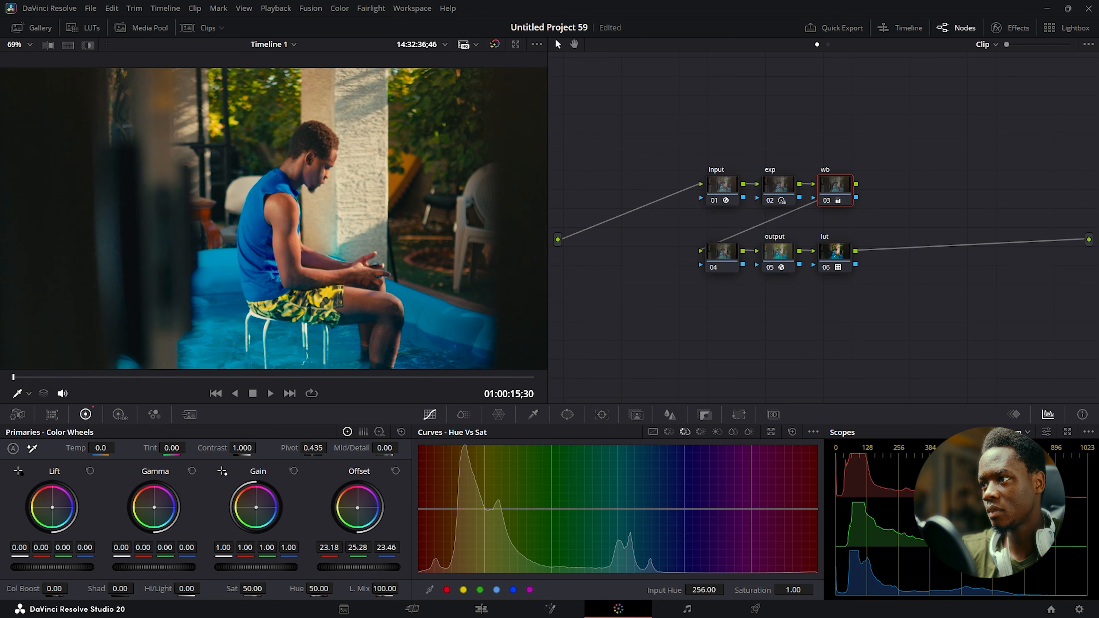
{"action": "scroll", "coordinate": [306, 272], "scroll_direction": "down", "scroll_amount": 5}
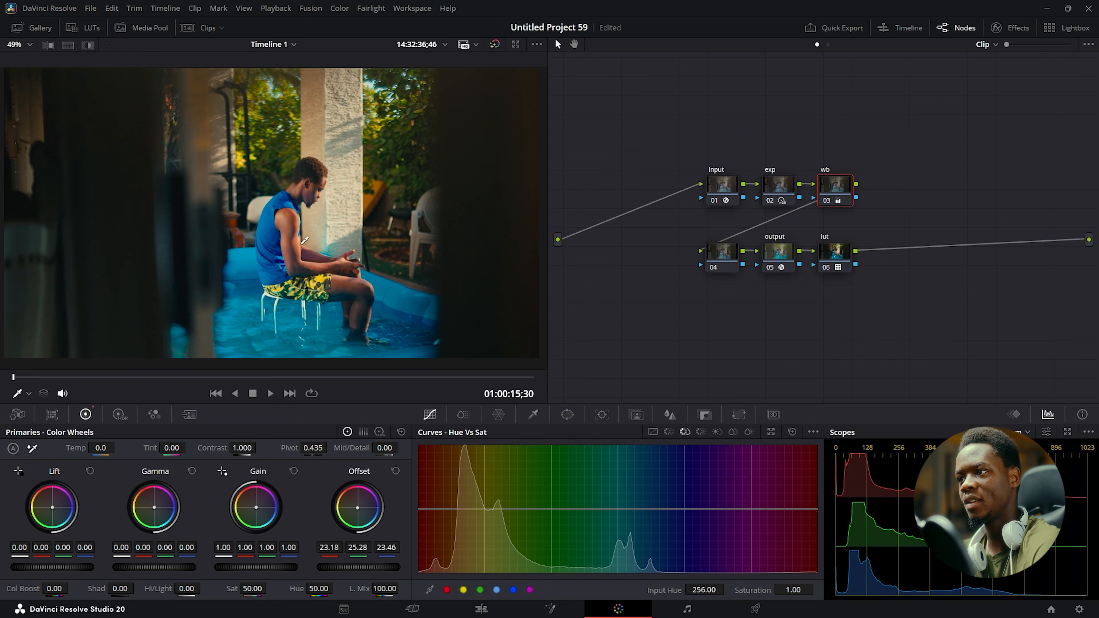
{"action": "scroll", "coordinate": [304, 240], "scroll_direction": "up", "scroll_amount": 3}
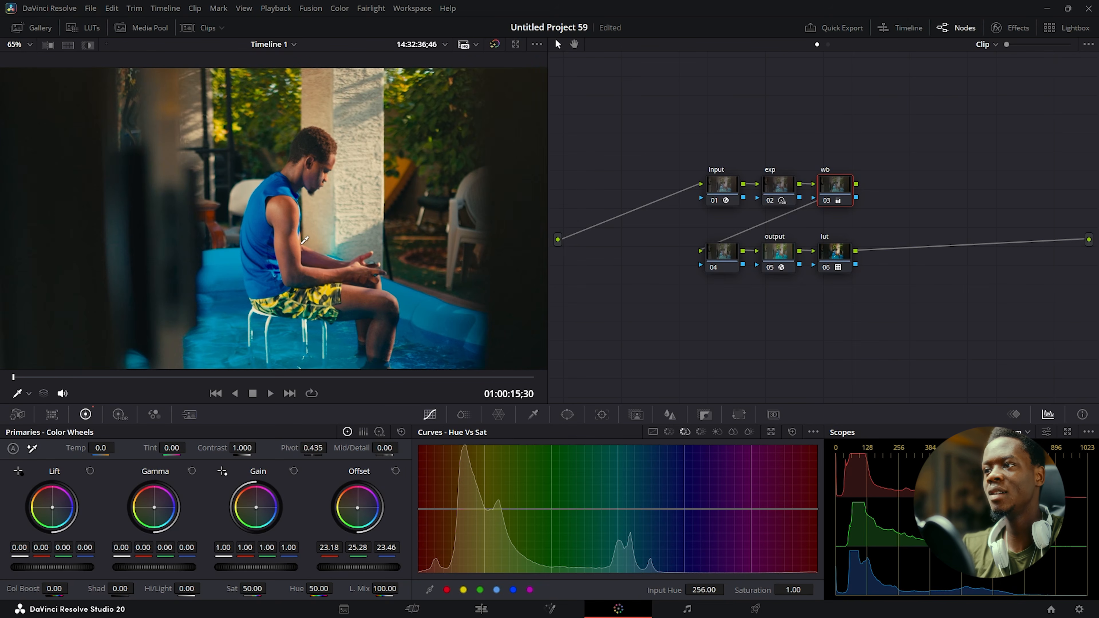
{"action": "scroll", "coordinate": [311, 234], "scroll_direction": "down", "scroll_amount": 3}
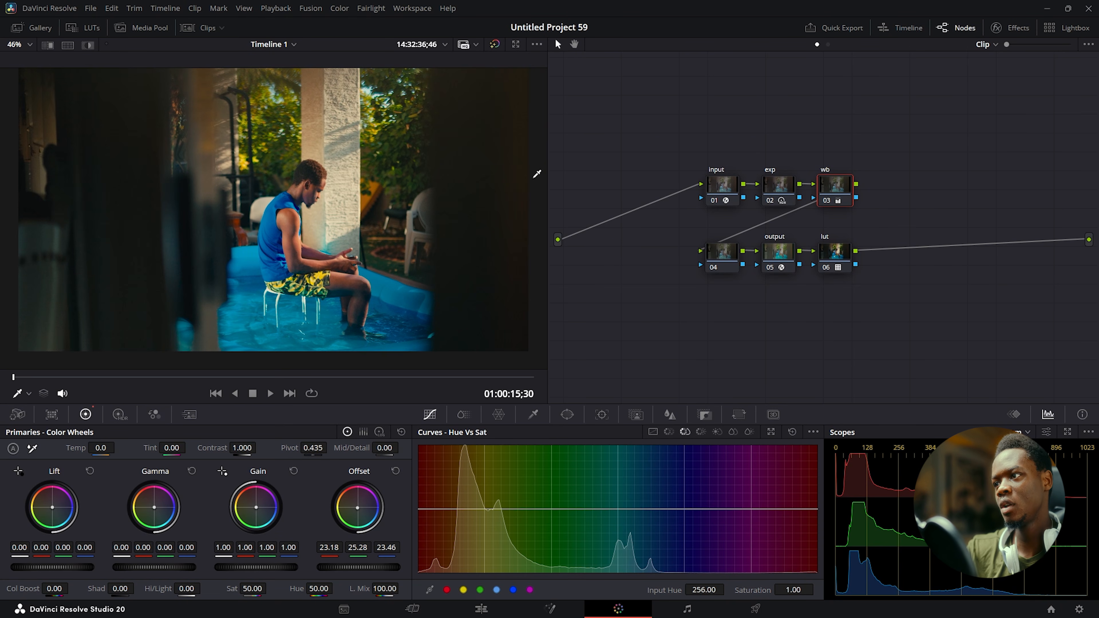
{"action": "scroll", "coordinate": [288, 209], "scroll_direction": "down", "scroll_amount": 2}
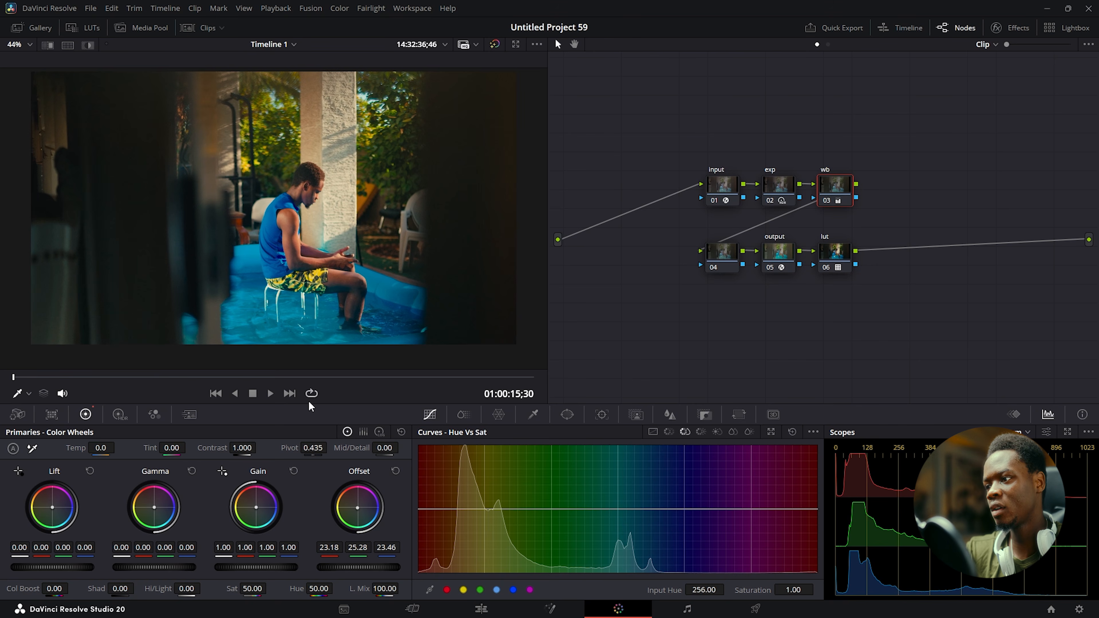
{"action": "key", "text": "shift+z"}
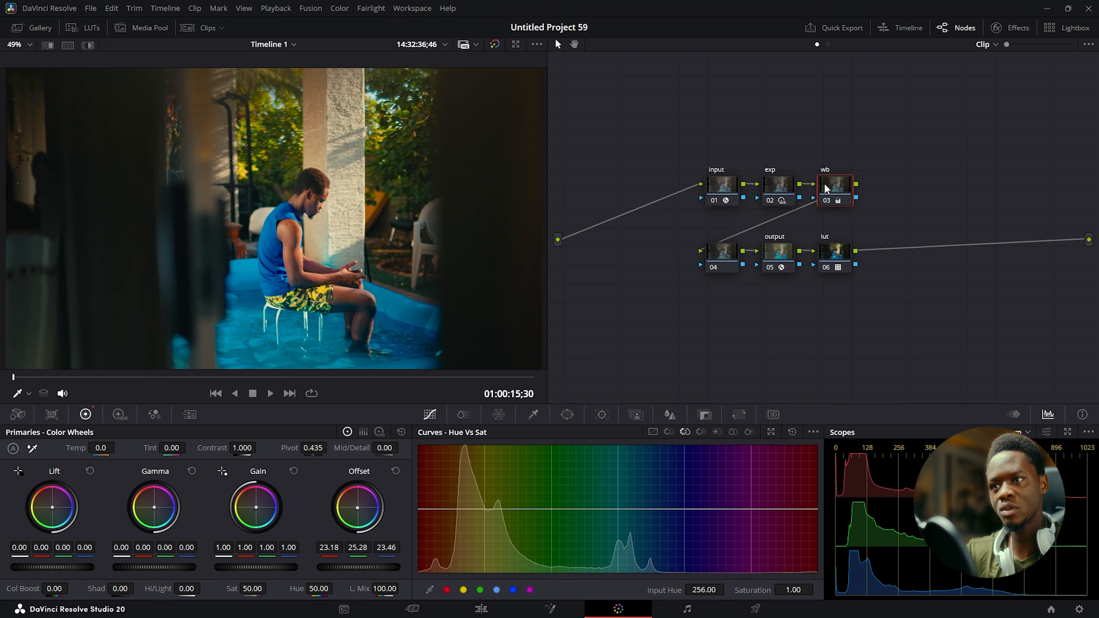
Raise the Contrast of the "exp" node to 1.088 in the primaries.
{"action": "left_click", "coordinate": [785, 186]}
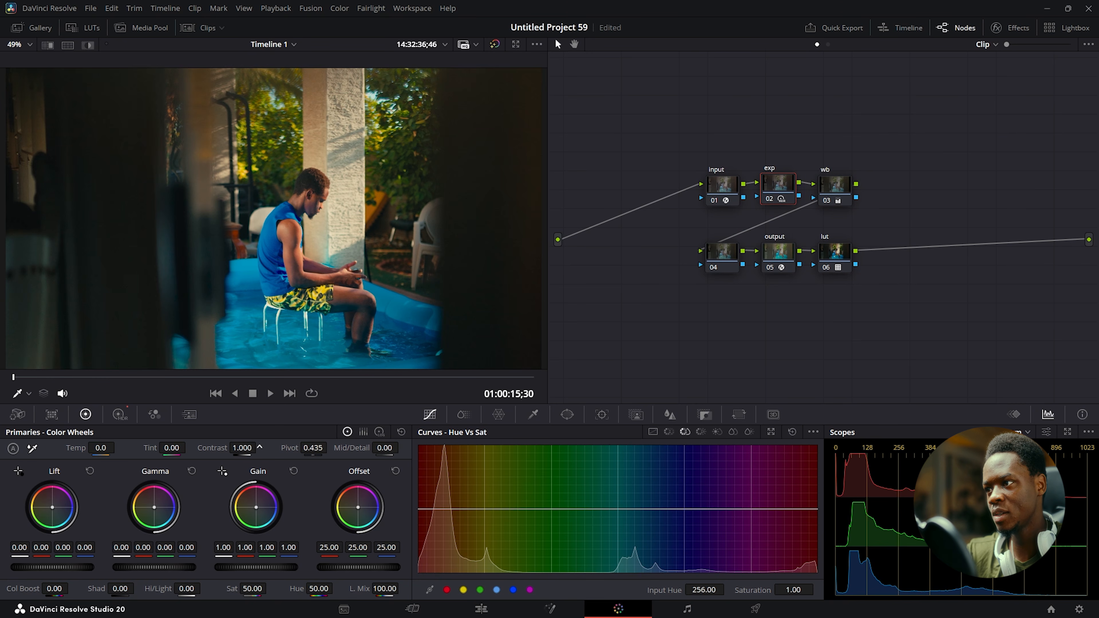
{"action": "left_click_drag", "start_coordinate": [243, 448], "coordinate": [280, 448]}
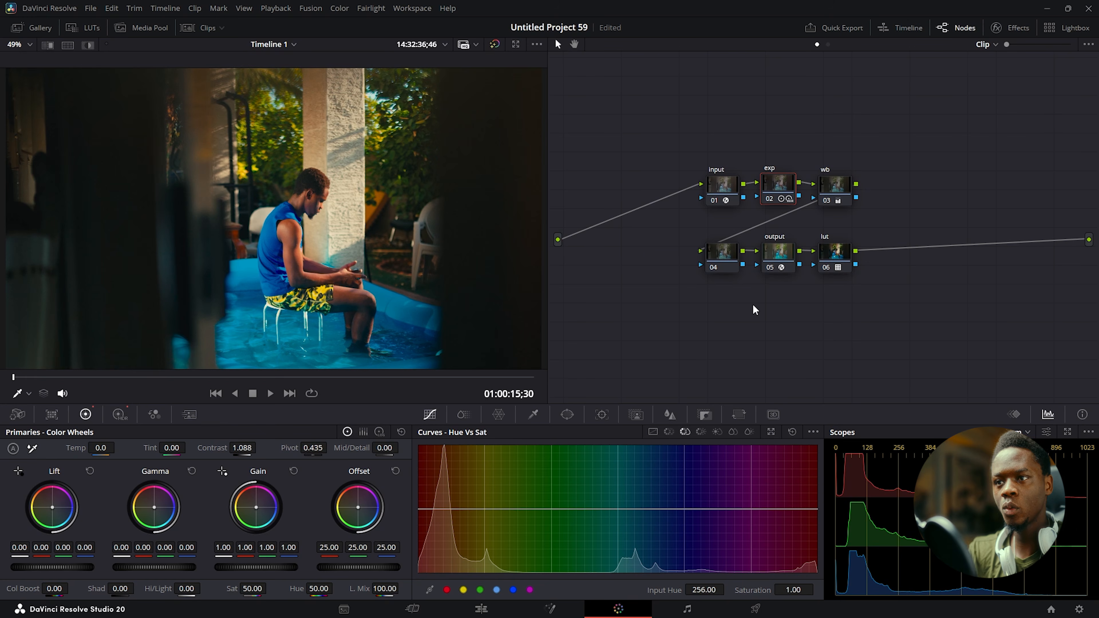
On node 04, add a yellow point to the Hue Vs Hue curve and set its Hue Rotate to -9.50.
{"action": "left_click", "coordinate": [719, 259]}
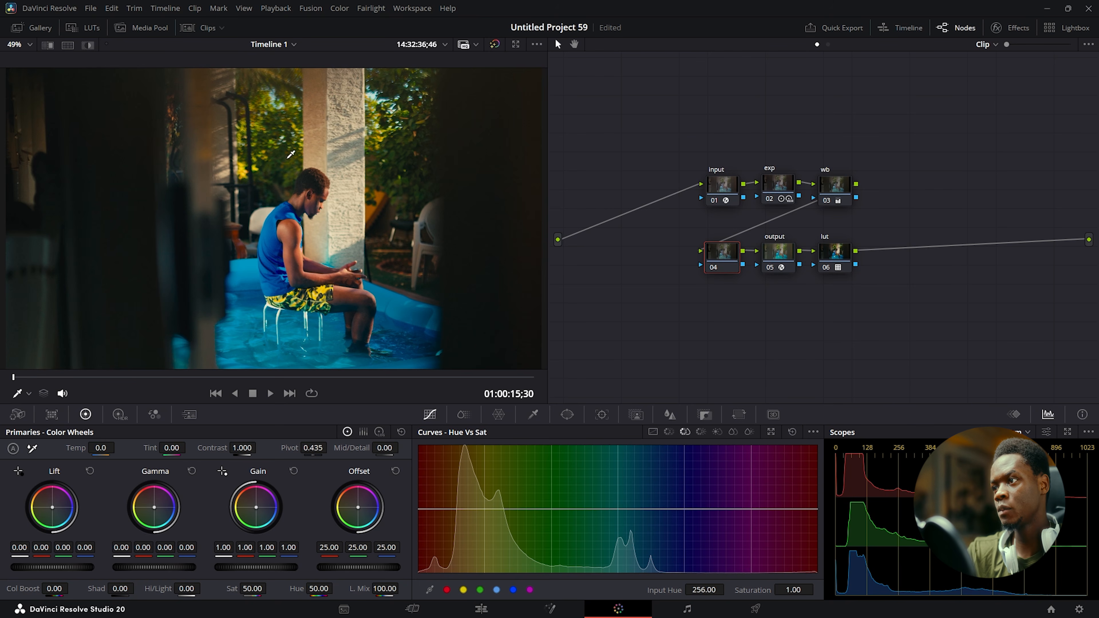
{"action": "scroll", "coordinate": [291, 166], "scroll_direction": "up", "scroll_amount": 2}
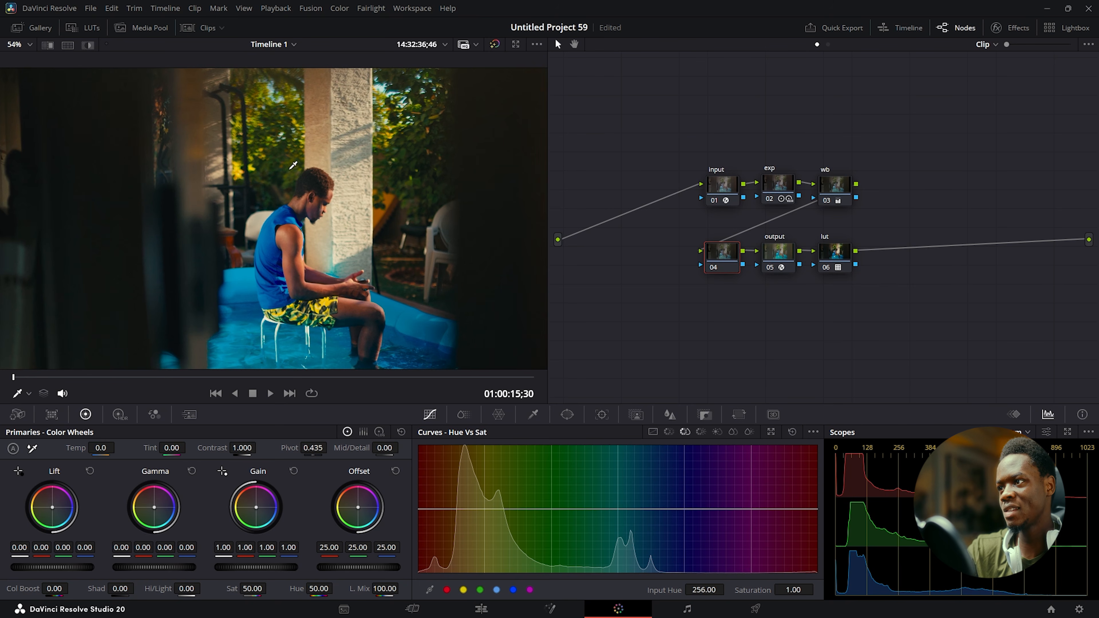
{"action": "scroll", "coordinate": [280, 170], "scroll_direction": "down", "scroll_amount": 2}
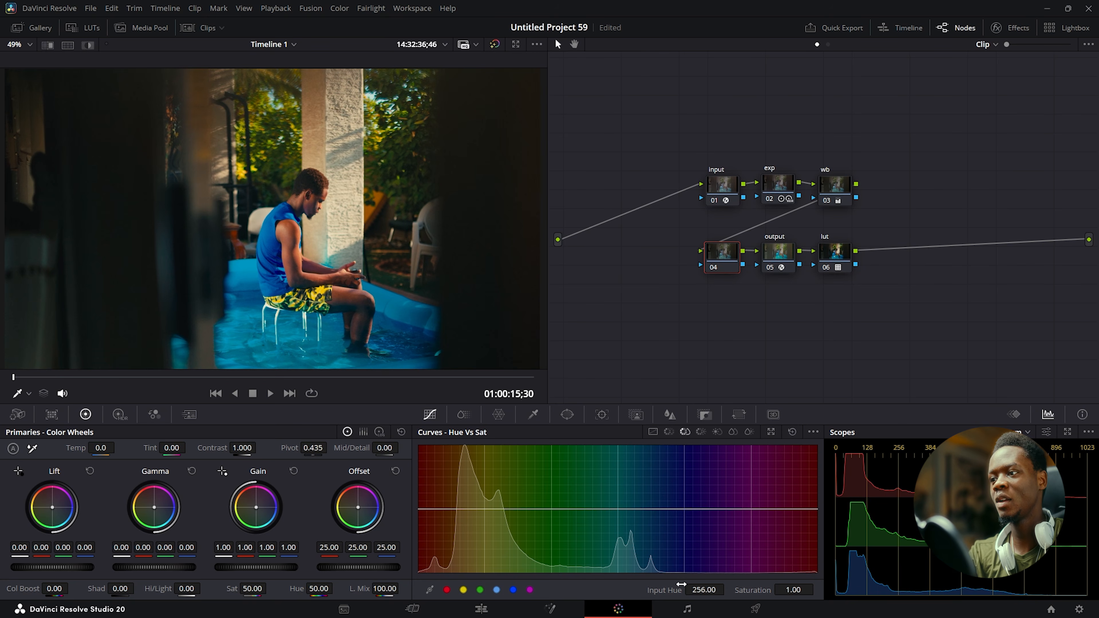
{"action": "left_click", "coordinate": [669, 432]}
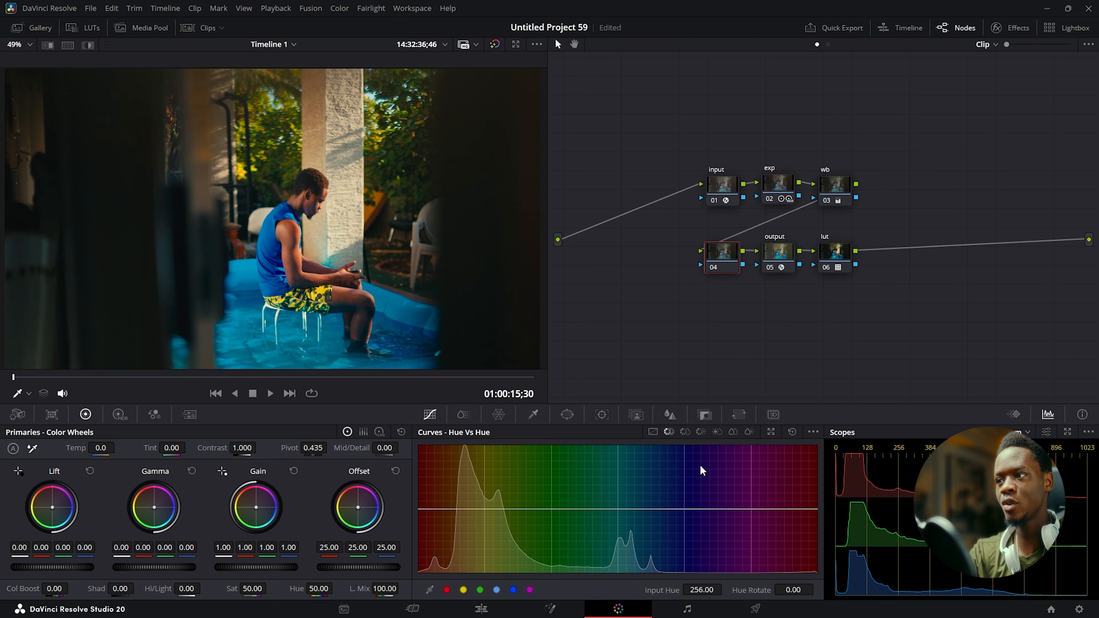
{"action": "left_click", "coordinate": [463, 591]}
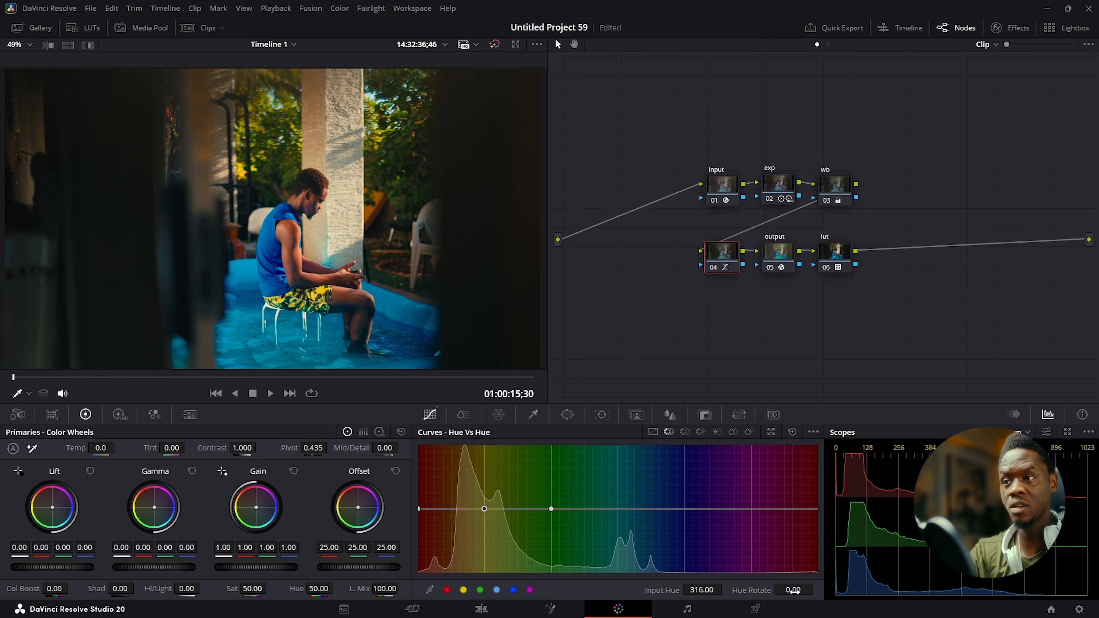
{"action": "left_click_drag", "start_coordinate": [794, 592], "coordinate": [753, 591]}
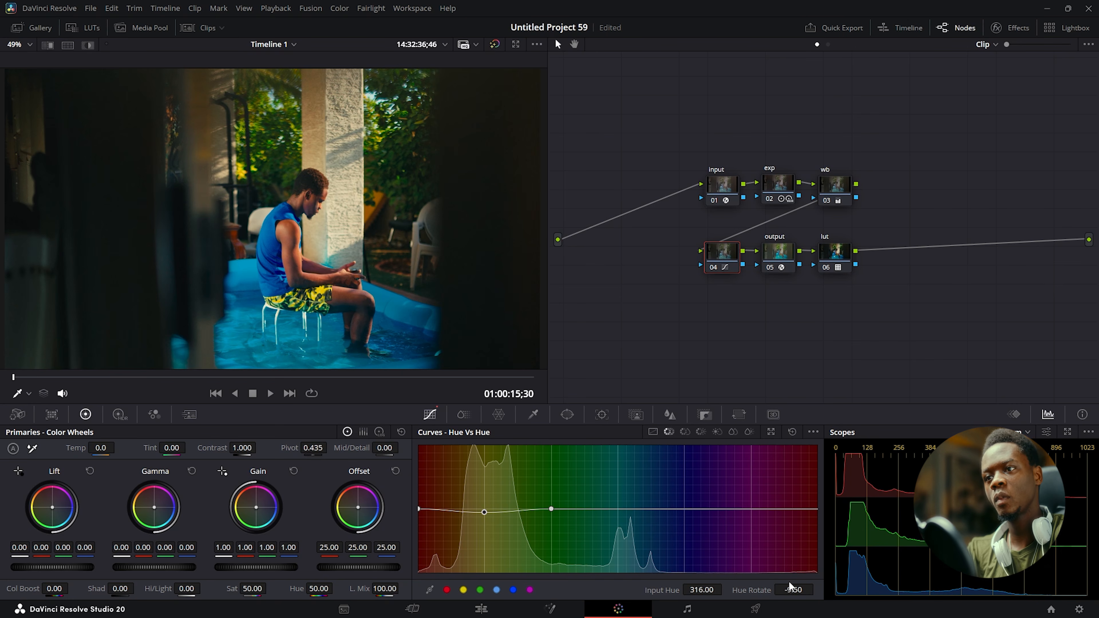
Move the "output" and "lut" nodes together away from node 04 to free space in the node graph.
{"action": "left_click_drag", "start_coordinate": [769, 316], "coordinate": [939, 299]}
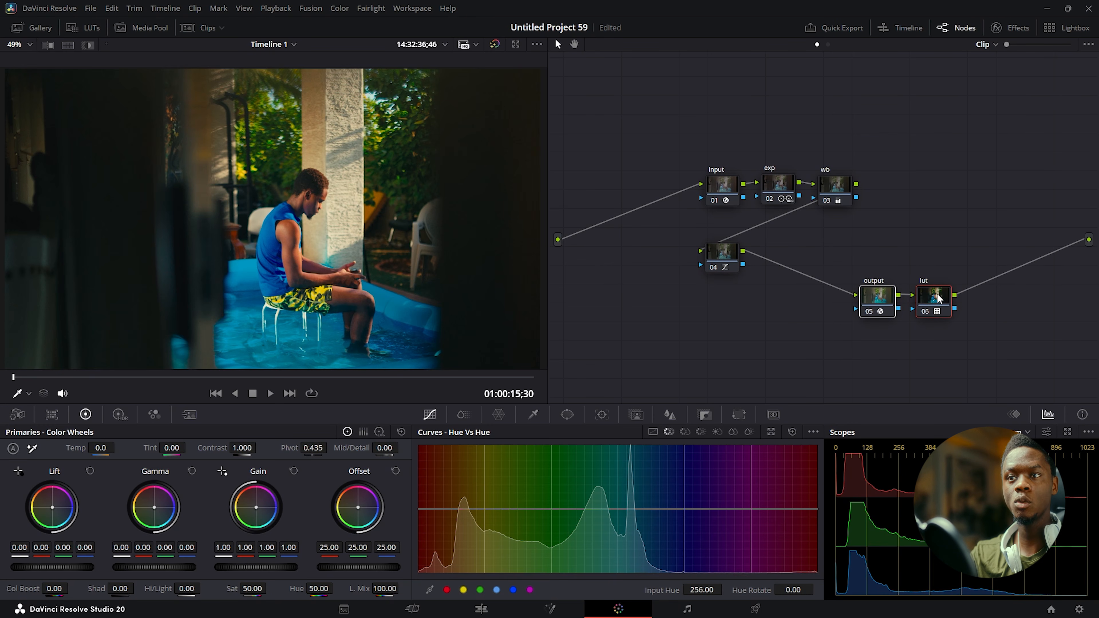
{"action": "left_click_drag", "start_coordinate": [935, 299], "coordinate": [911, 278]}
{"action": "left_click", "coordinate": [968, 320]}
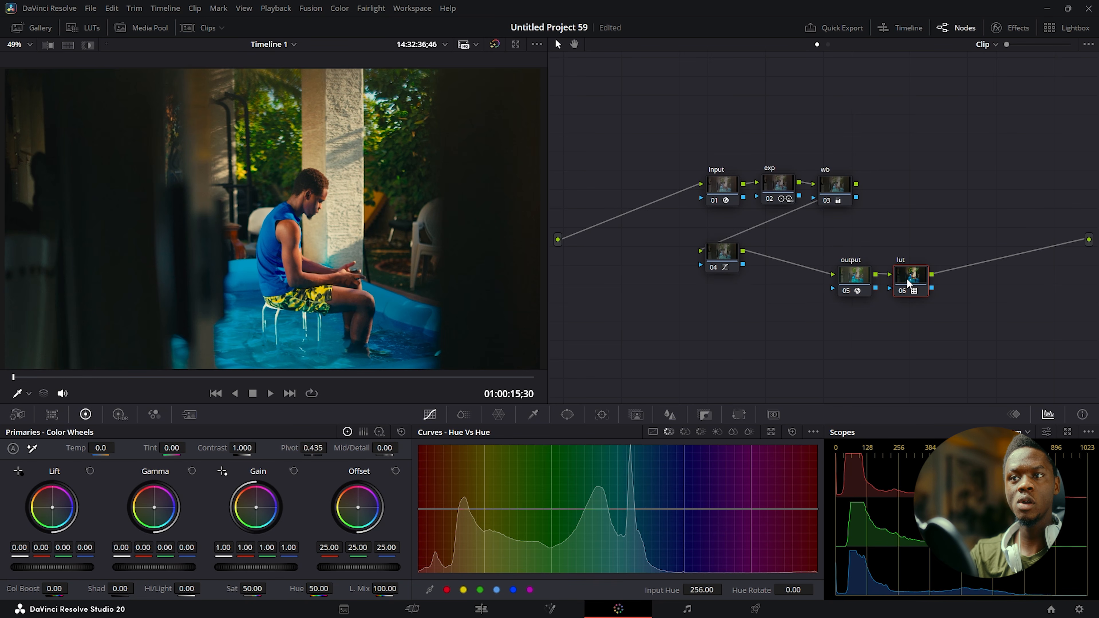
{"action": "mouse_move", "coordinate": [908, 283]}
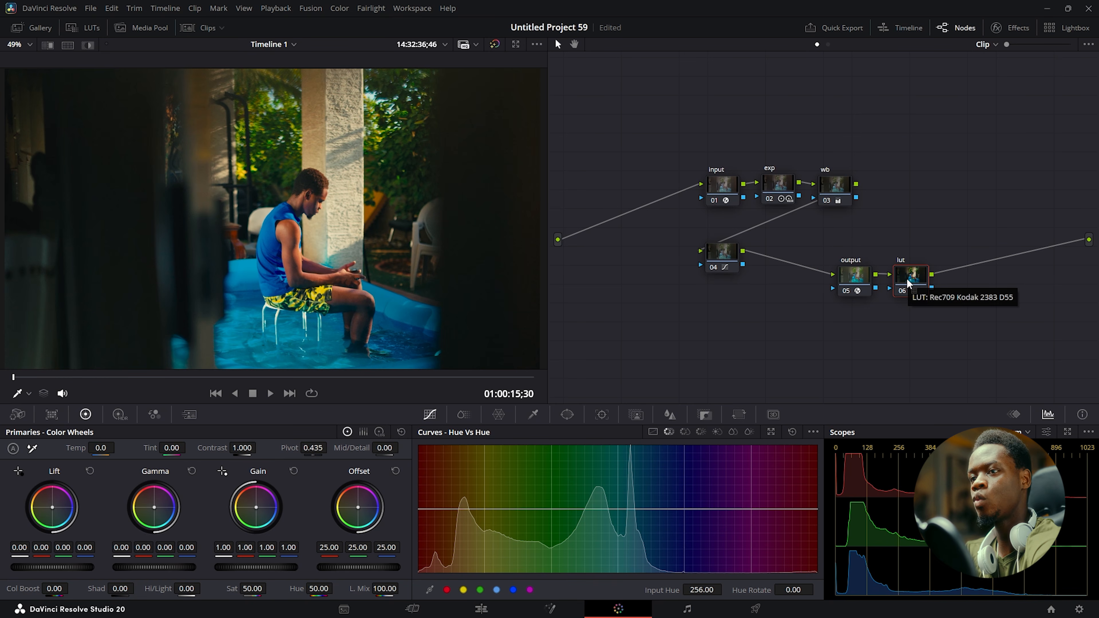
{"action": "key", "text": "alt+s"}
{"action": "left_click_drag", "start_coordinate": [964, 279], "coordinate": [979, 193]}
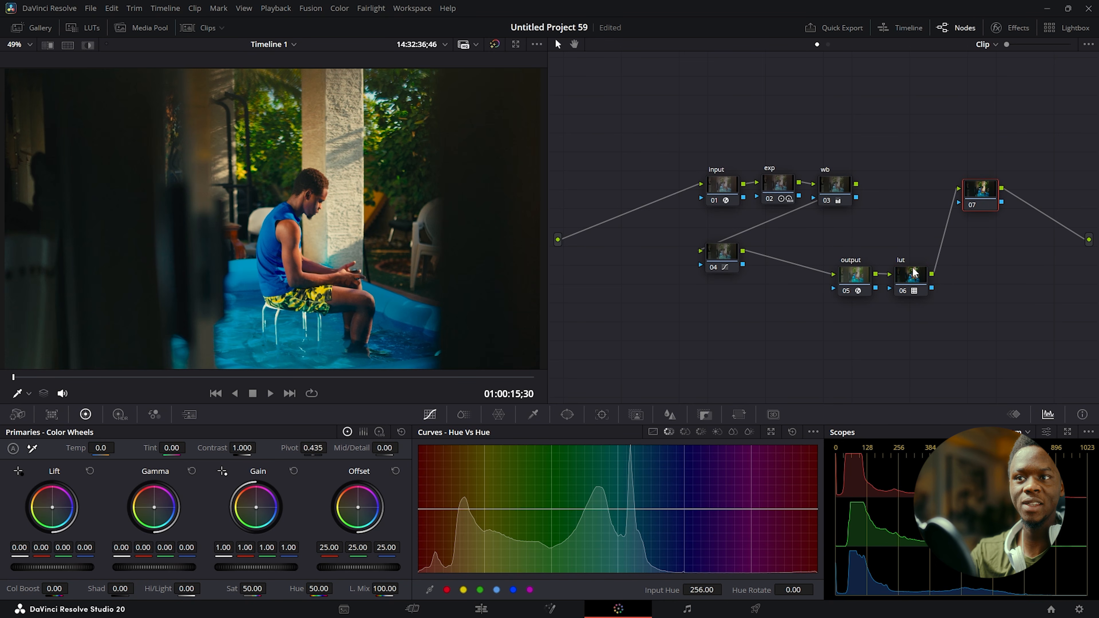
{"action": "left_click", "coordinate": [910, 281]}
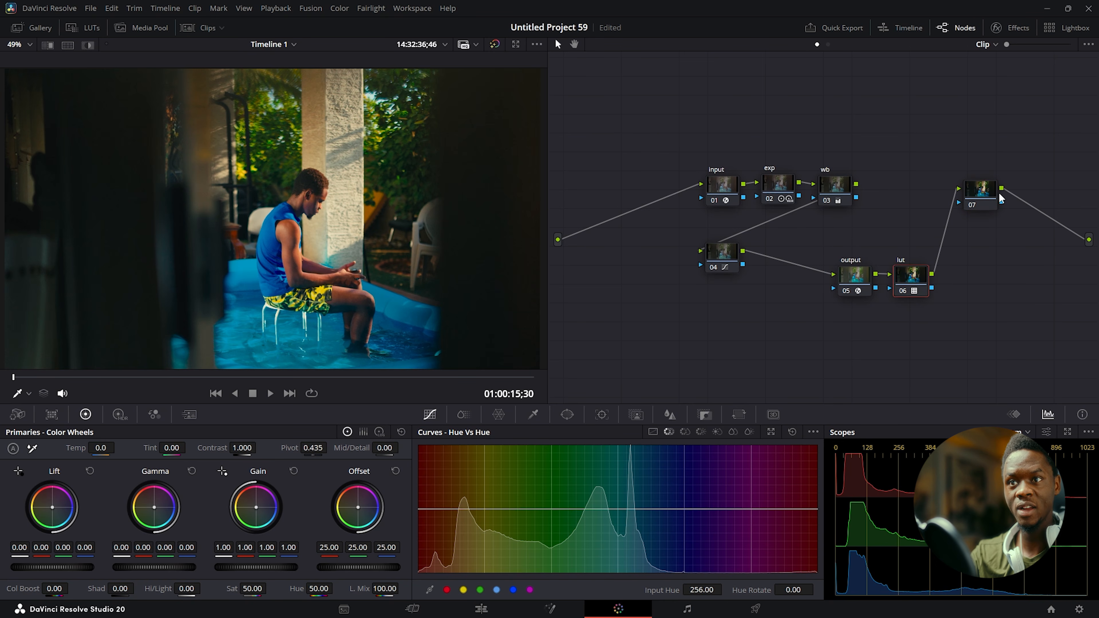
{"action": "left_click", "coordinate": [985, 194]}
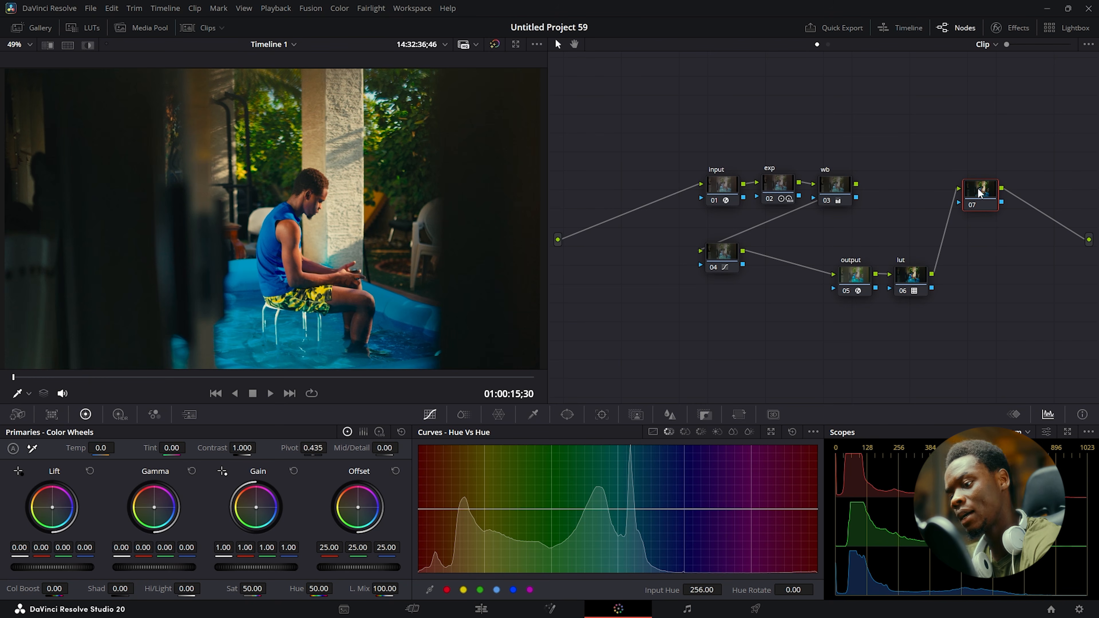
{"action": "key", "text": "Delete"}
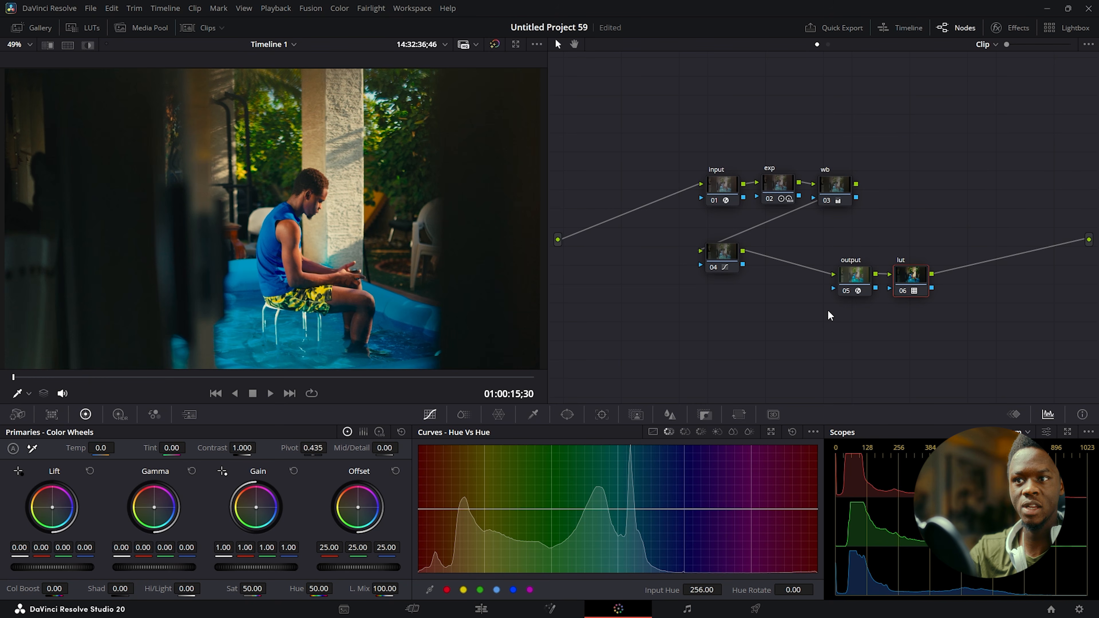
Move the "output" and "lut" nodes further down and insert a new serial node after node 04.
{"action": "left_click_drag", "start_coordinate": [827, 309], "coordinate": [931, 310]}
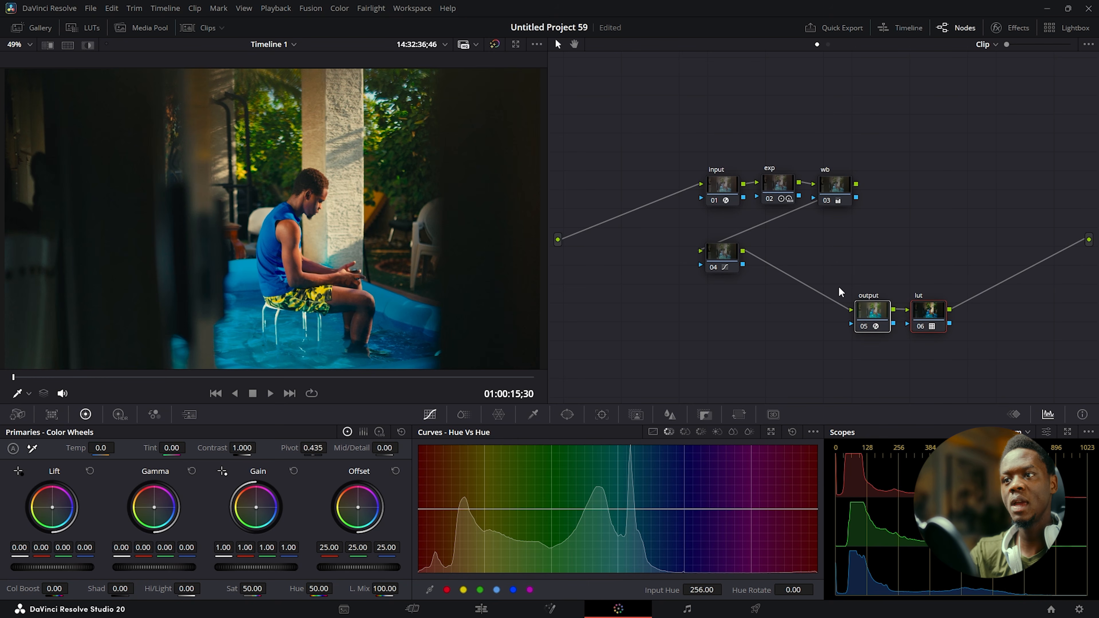
{"action": "left_click", "coordinate": [716, 259]}
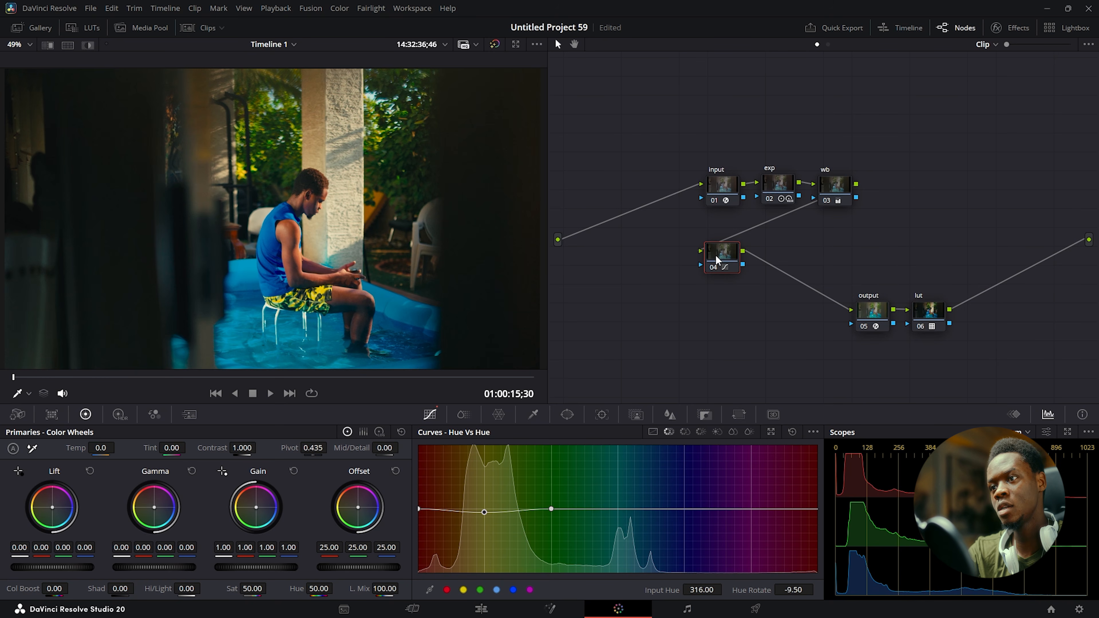
{"action": "key", "text": "alt+s"}
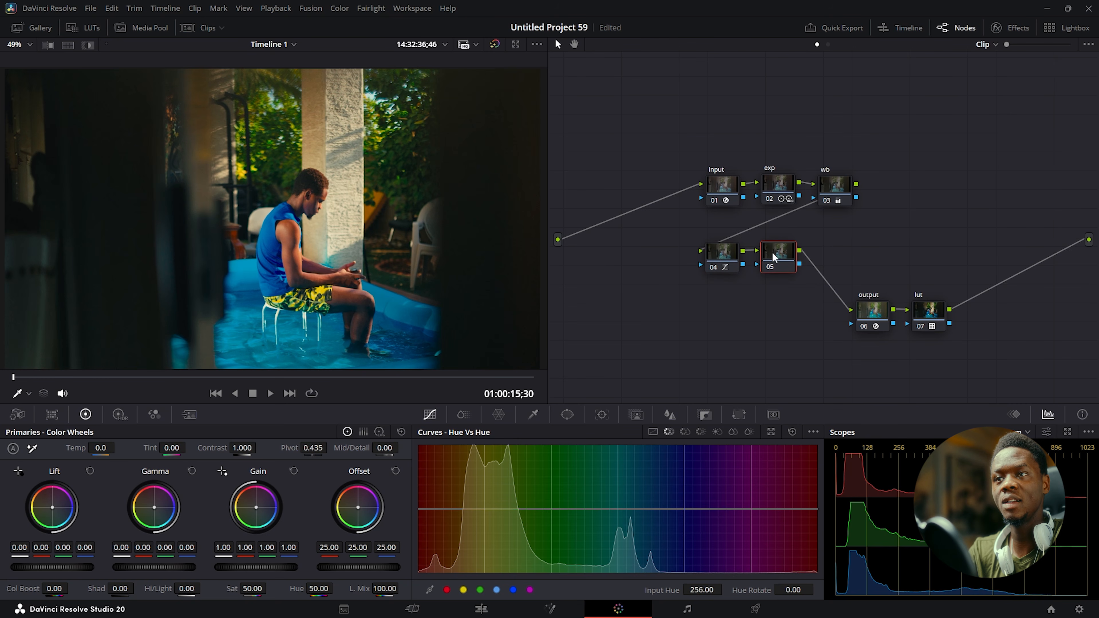
Search the effects library for "film" and apply the Film Grain effect to the new node 05.
{"action": "left_click", "coordinate": [1016, 29]}
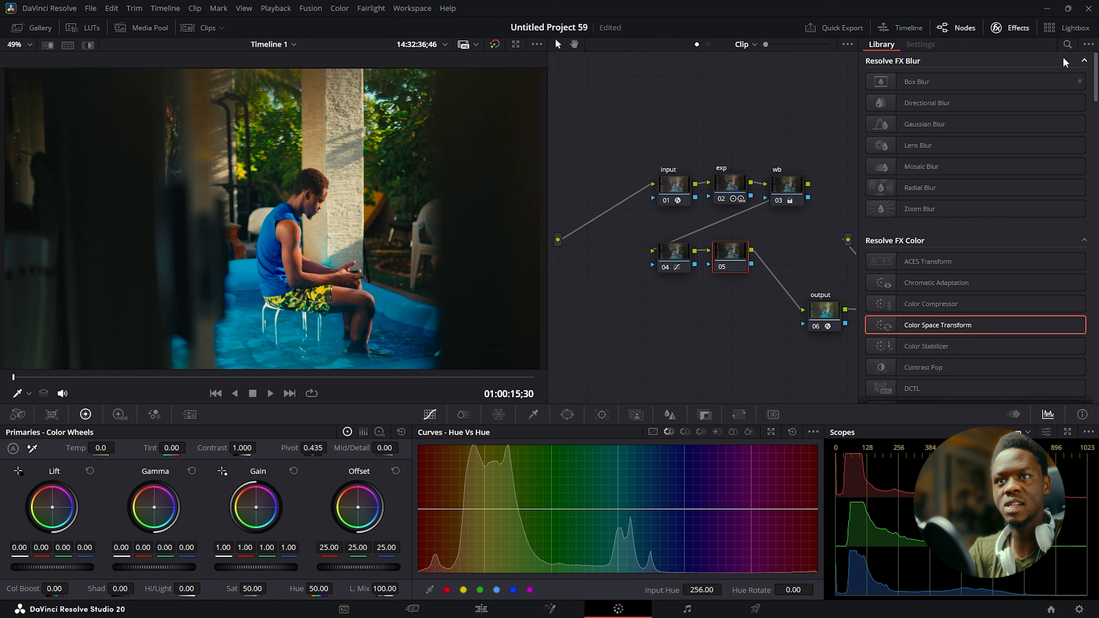
{"action": "left_click", "coordinate": [1067, 44]}
{"action": "type", "text": "film"}
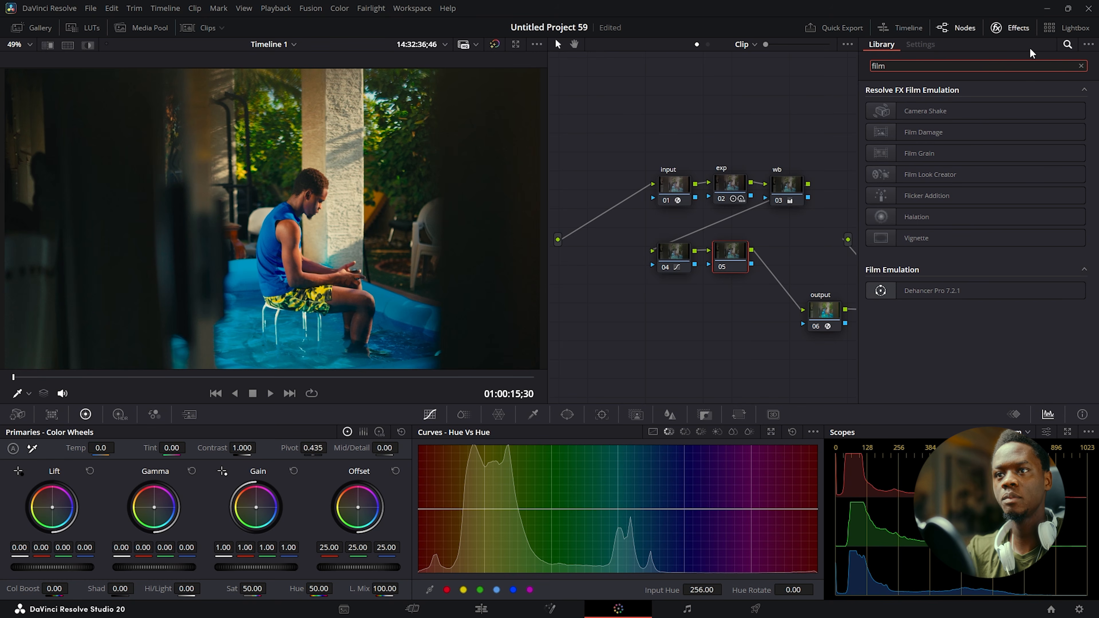
{"action": "left_click_drag", "start_coordinate": [929, 151], "coordinate": [727, 245]}
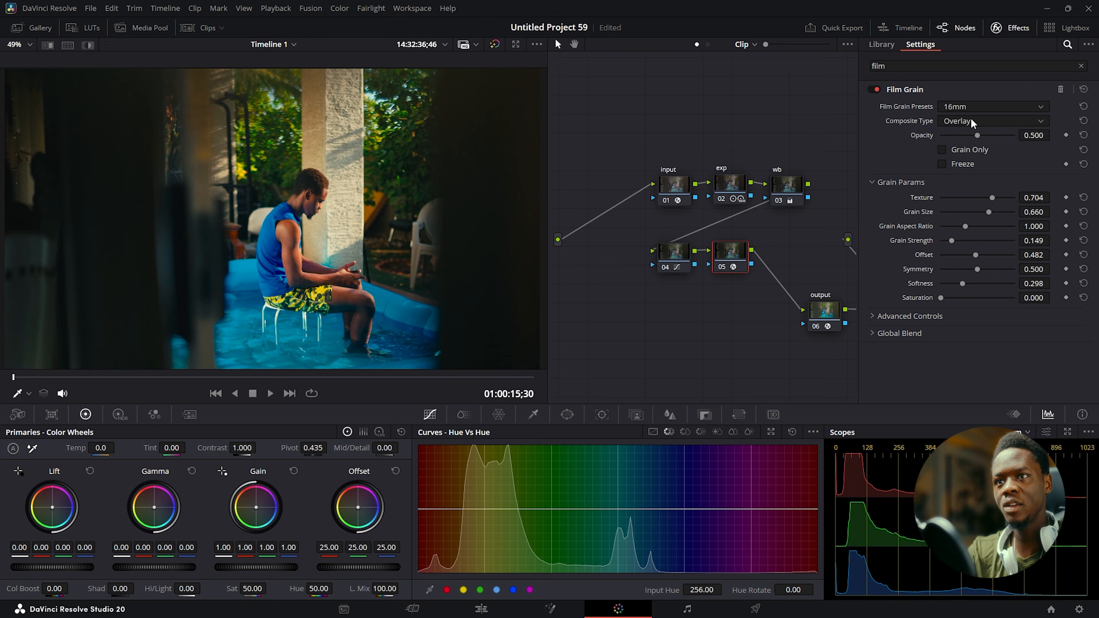
Set the Film Grain Opacity to 0.605 and save the project.
{"action": "left_click_drag", "start_coordinate": [980, 135], "coordinate": [985, 134]}
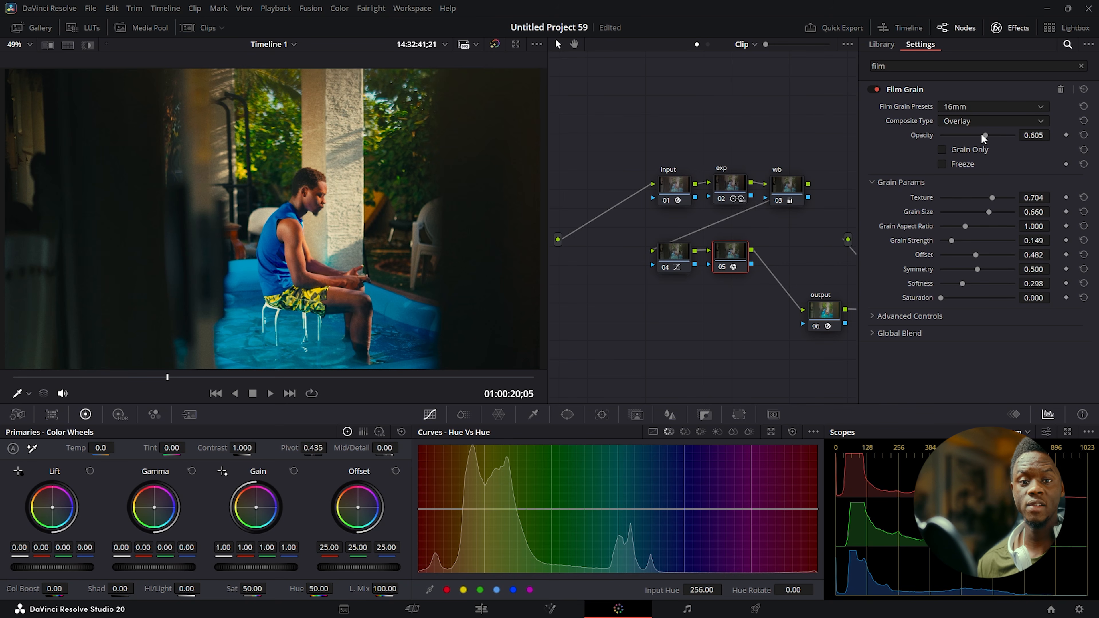
{"action": "key", "text": "ctrl+s"}
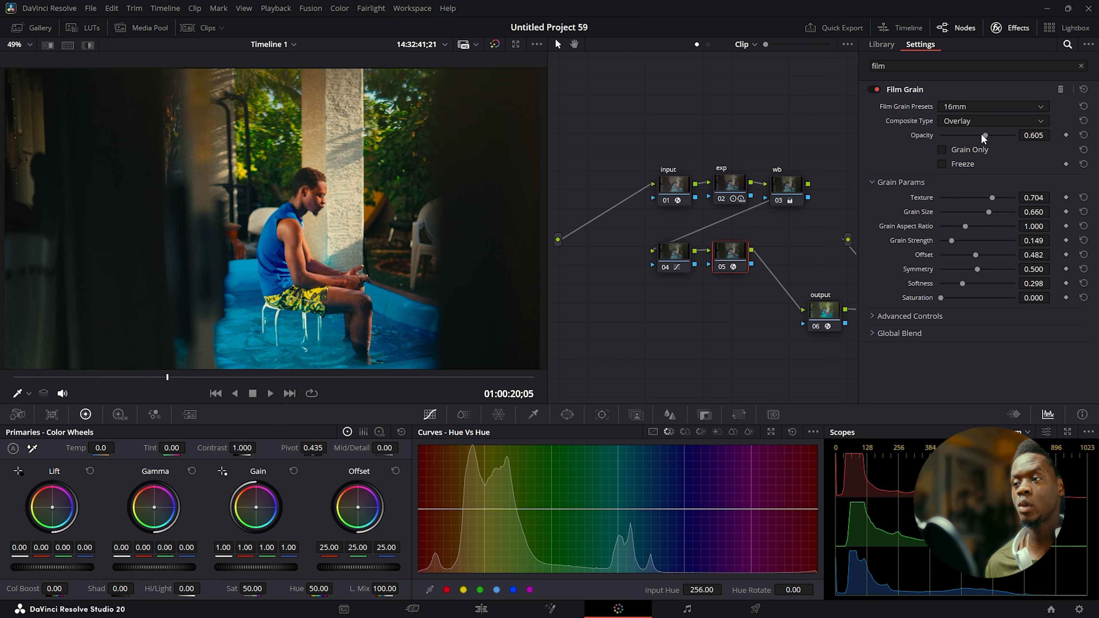